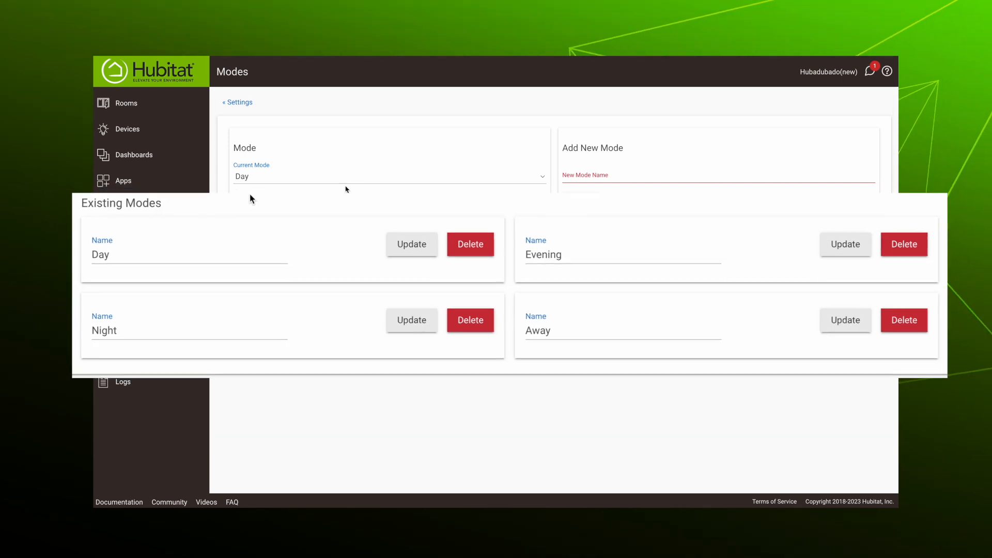
- Try to set the hub's current mode to Evening on the Modes page
{"action": "left_click", "coordinate": [348, 178]}
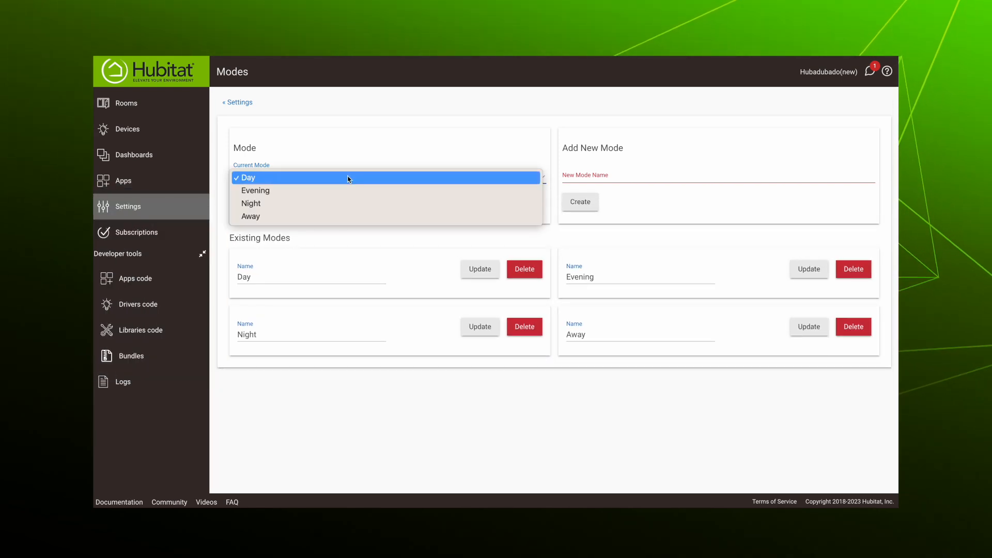
{"action": "left_click", "coordinate": [303, 191]}
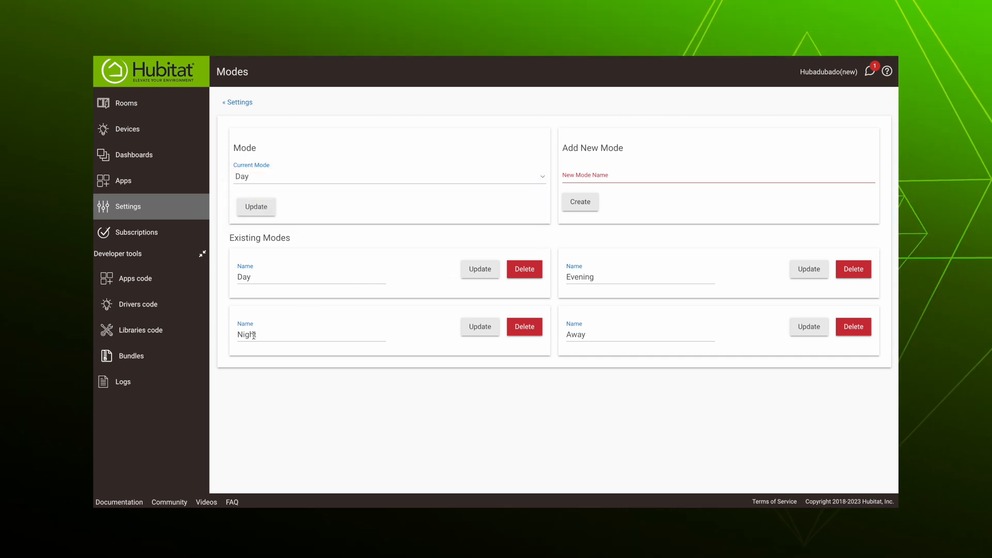
- Rename the existing Night mode to Sleepy Time and save the new name
{"action": "double_click", "coordinate": [253, 336]}
{"action": "key", "text": "BackSpace"}
{"action": "type", "text": "Sleepy Time"}
{"action": "left_click", "coordinate": [497, 325]}
- Create two new modes named Beast and Eco
{"action": "left_click", "coordinate": [596, 175]}
{"action": "type", "text": "Beast"}
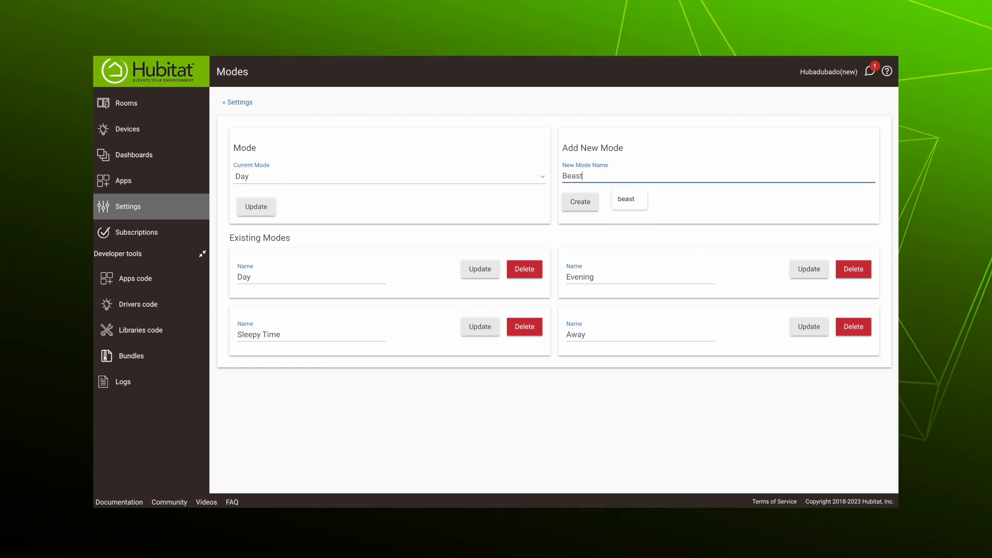
{"action": "left_click", "coordinate": [592, 203]}
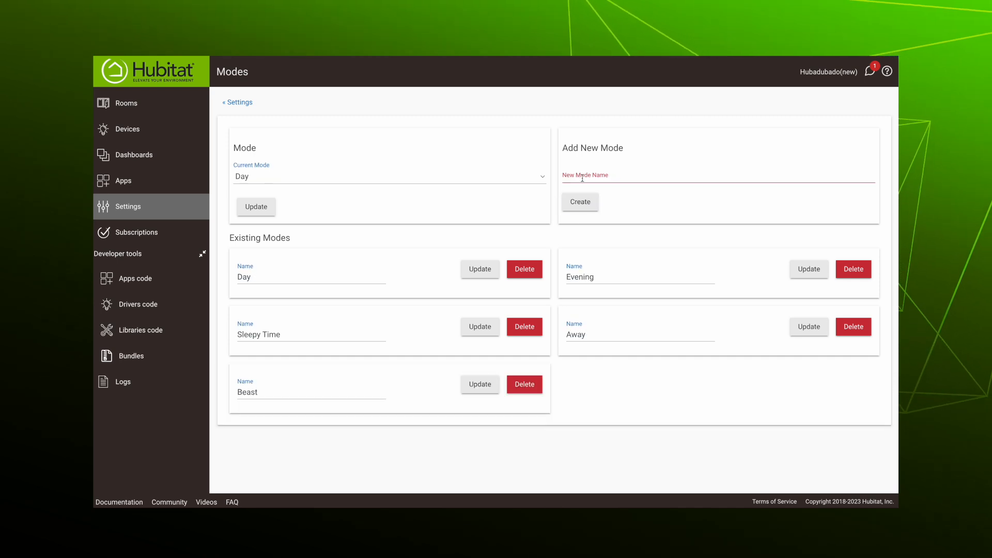
{"action": "left_click", "coordinate": [582, 179]}
{"action": "type", "text": "Eco"}
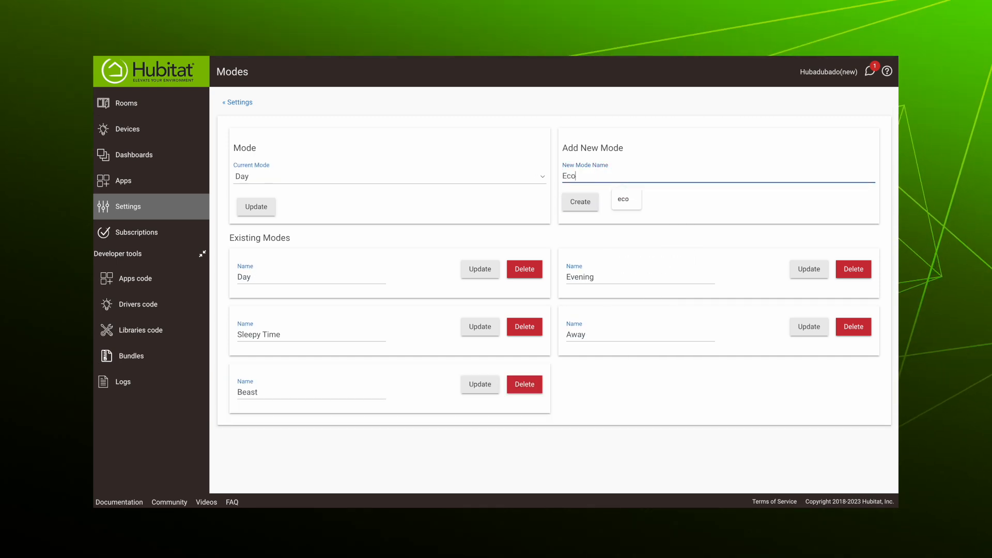
{"action": "left_click", "coordinate": [583, 206]}
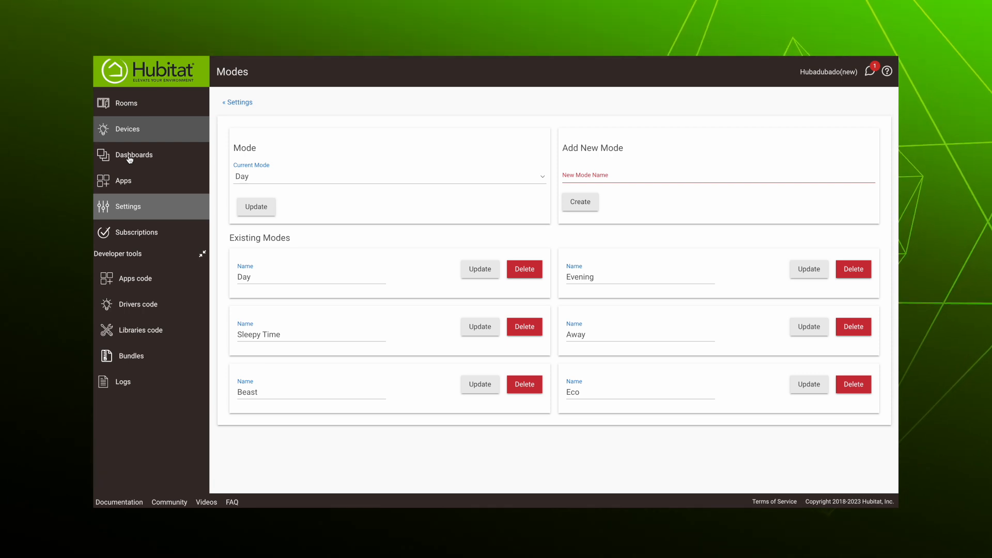
- Add the built-in Mode Manager app to the hub's apps
{"action": "left_click", "coordinate": [123, 181]}
{"action": "left_click", "coordinate": [779, 108]}
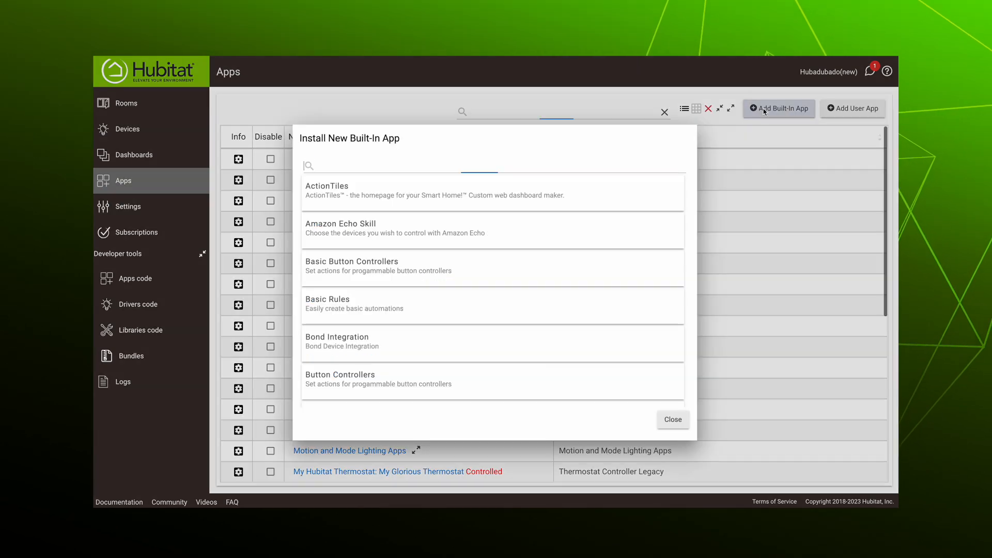
{"action": "scroll", "coordinate": [366, 300], "scroll_direction": "down", "scroll_amount": 10}
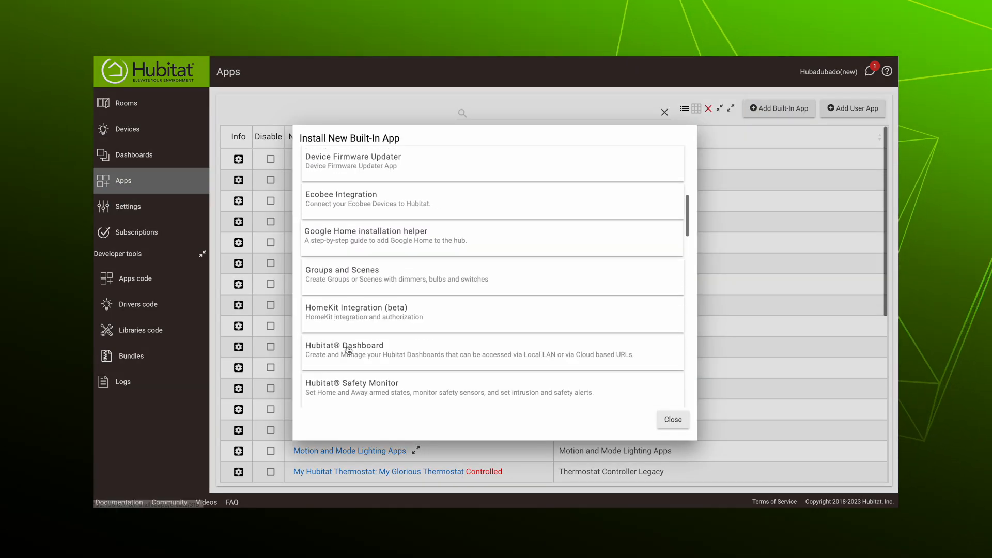
{"action": "scroll", "coordinate": [347, 358], "scroll_direction": "down", "scroll_amount": 5}
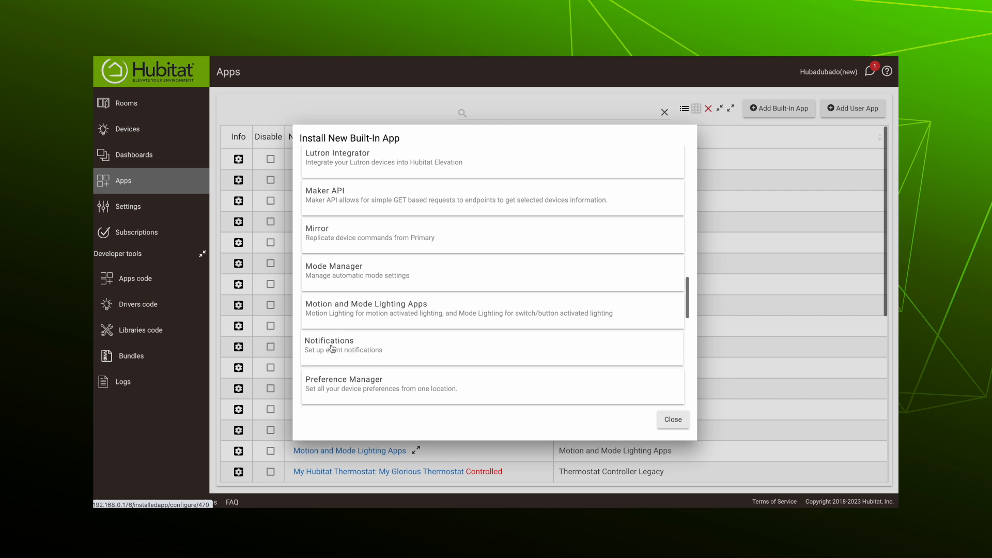
{"action": "left_click", "coordinate": [321, 267]}
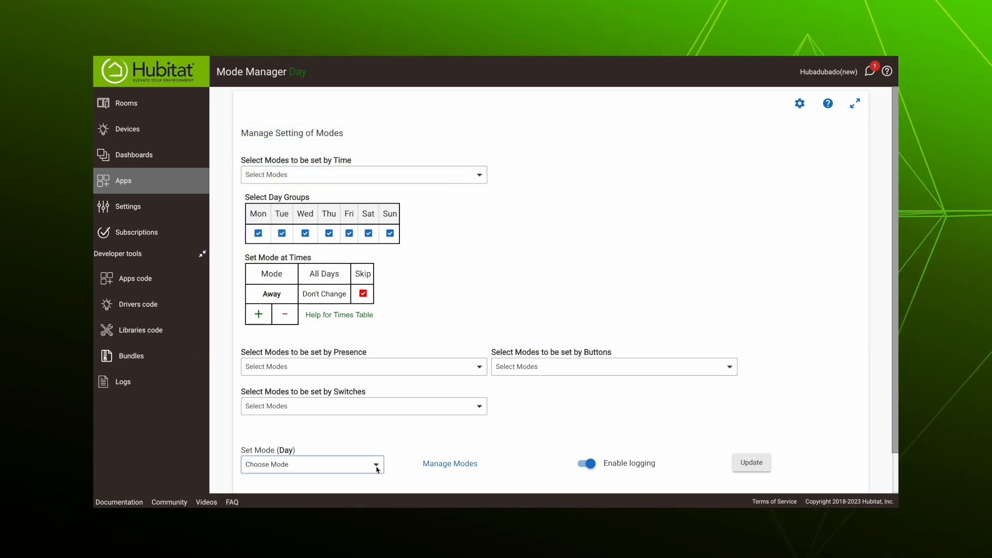
- Set the current mode to Evening from within Mode Manager
{"action": "left_click", "coordinate": [376, 468]}
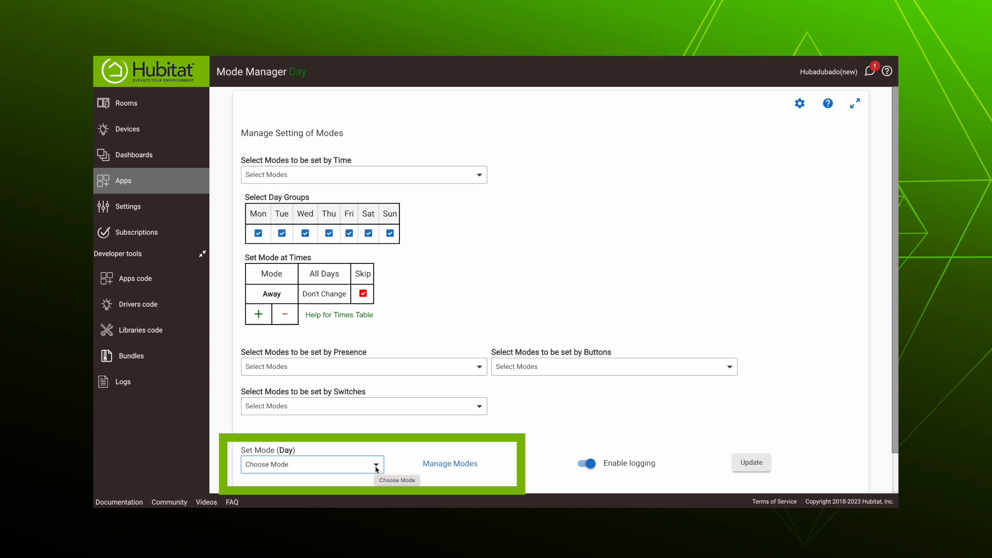
{"action": "scroll", "coordinate": [408, 457], "scroll_direction": "down", "scroll_amount": 2}
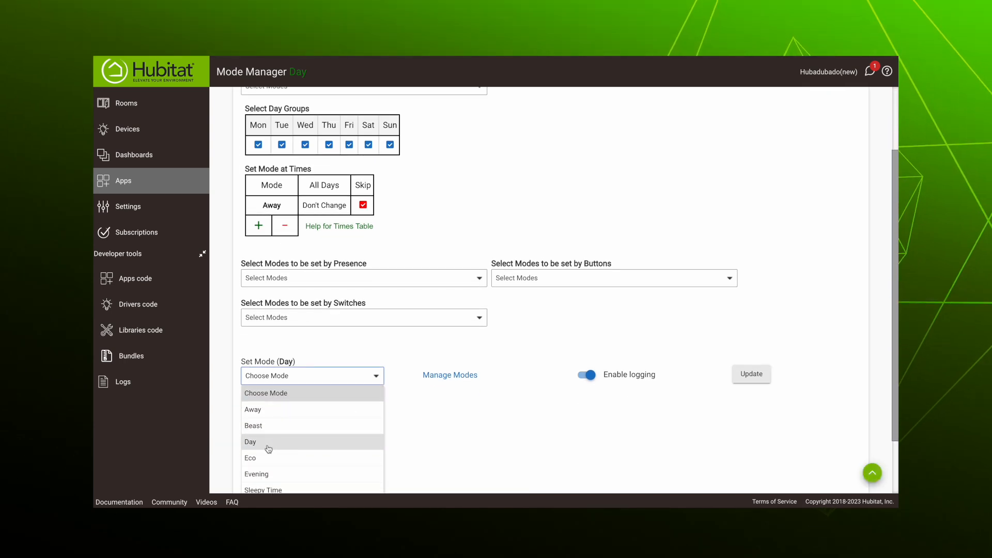
{"action": "left_click", "coordinate": [261, 474]}
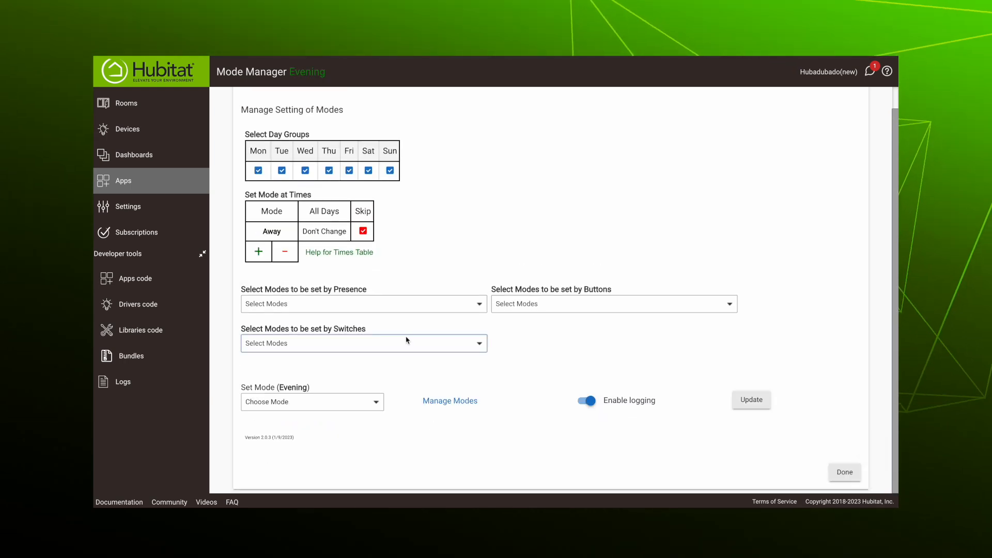
- Add the Day and Evening modes to the Set Mode at Times table
{"action": "scroll", "coordinate": [406, 339], "scroll_direction": "up", "scroll_amount": 1}
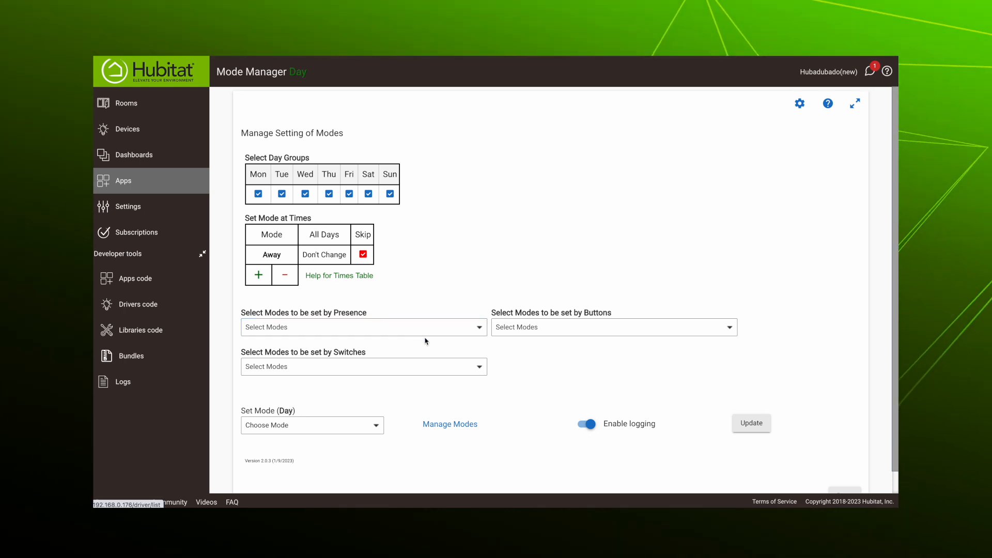
{"action": "left_click", "coordinate": [259, 275]}
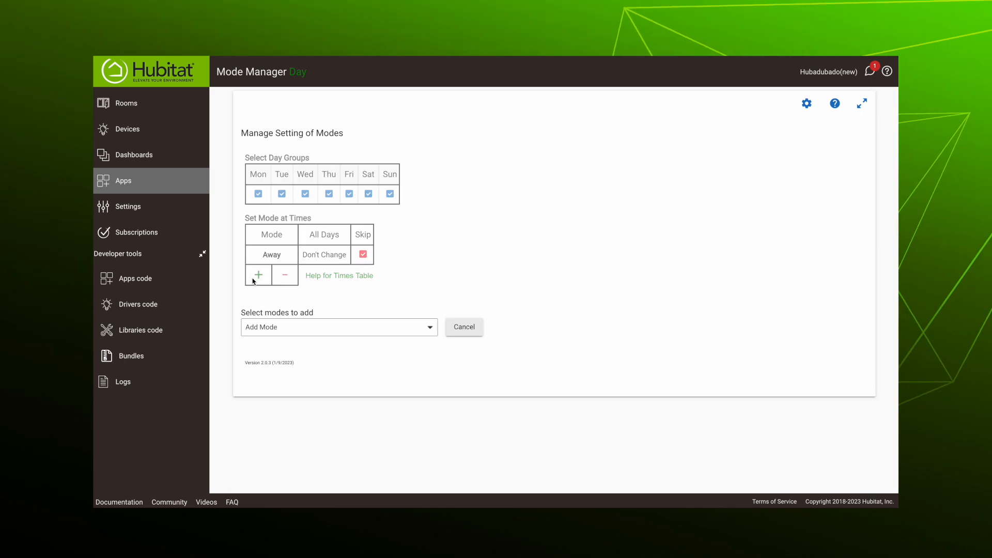
{"action": "left_click", "coordinate": [418, 327]}
{"action": "left_click", "coordinate": [258, 360]}
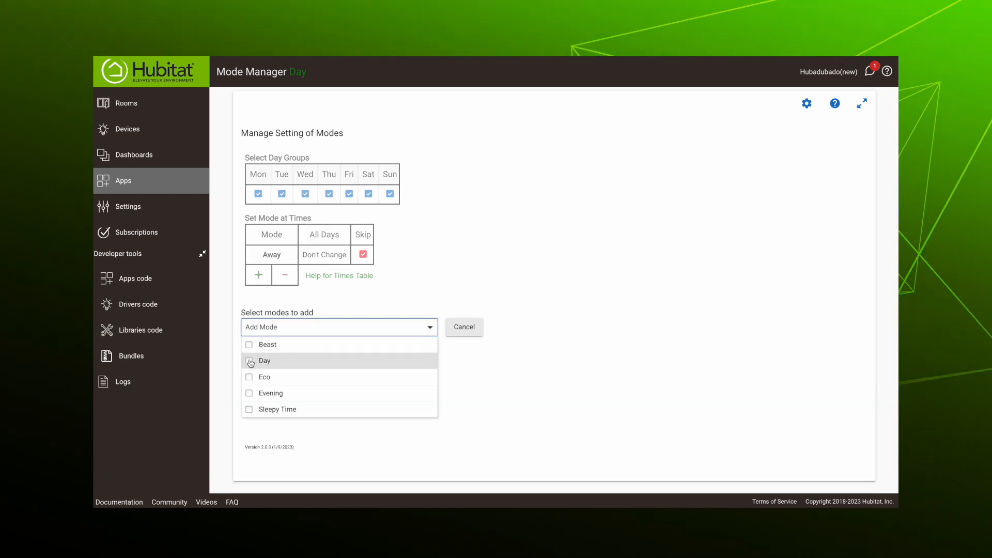
{"action": "left_click", "coordinate": [493, 397]}
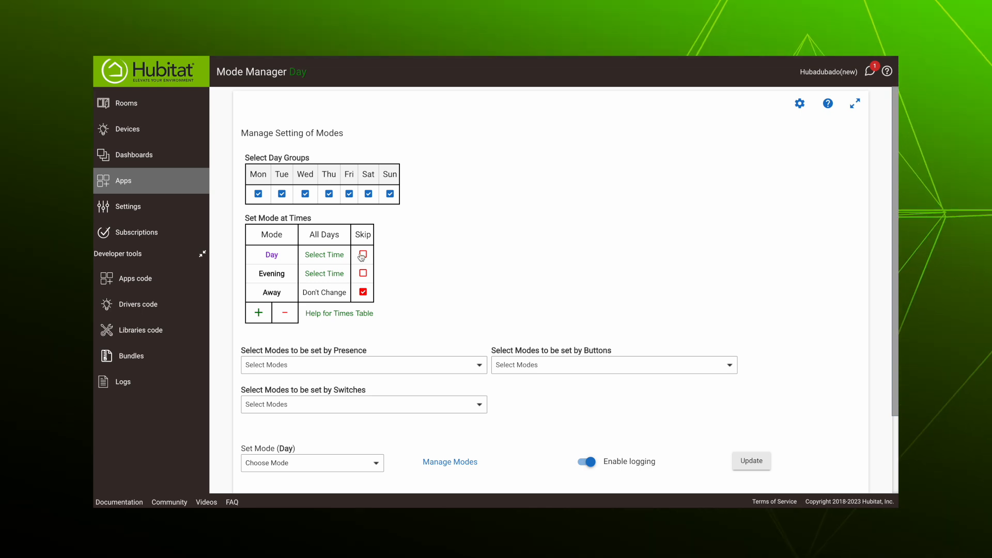
- Schedule the Day mode at a single time, Sunrise with an offset of 10 minutes, for all days
{"action": "left_click", "coordinate": [328, 256]}
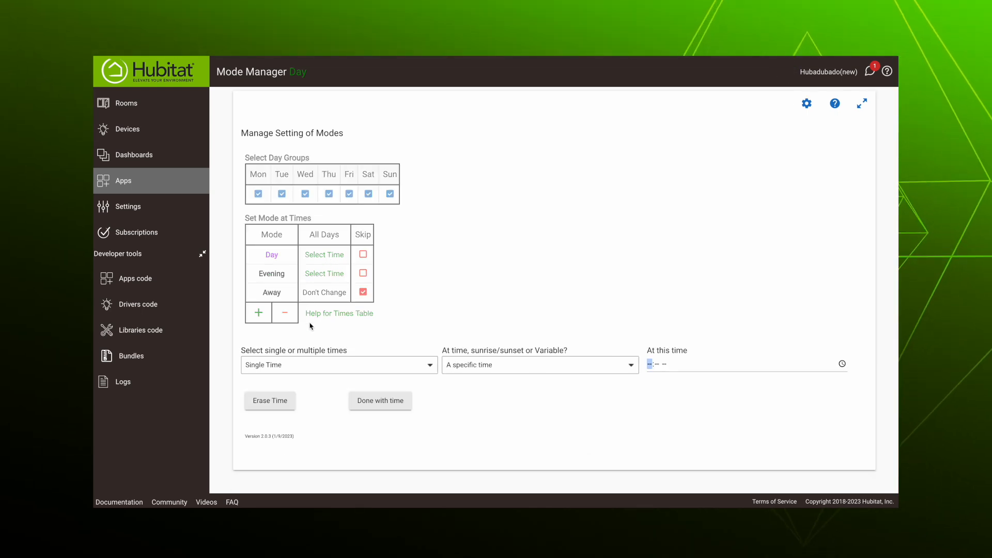
{"action": "left_click", "coordinate": [427, 365]}
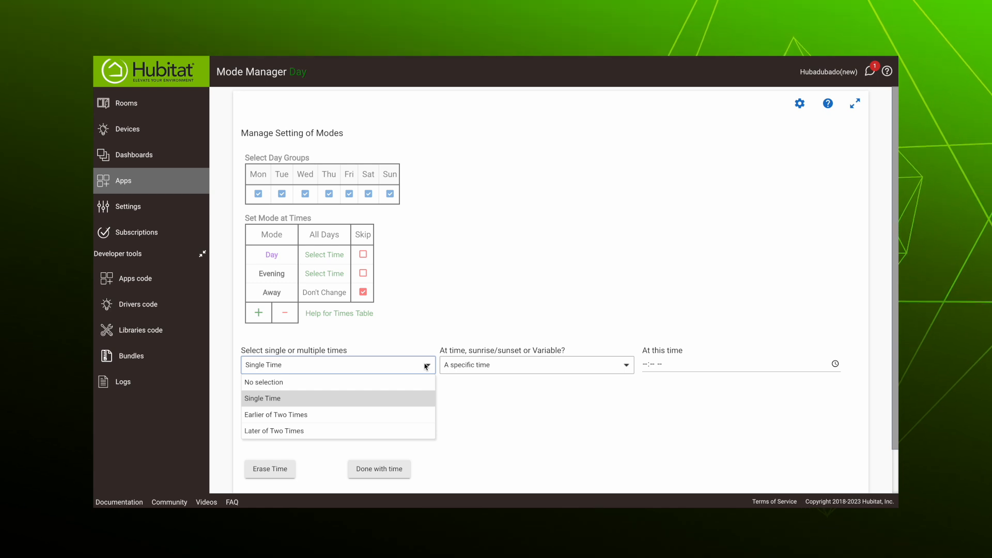
{"action": "left_click", "coordinate": [368, 402]}
{"action": "left_click", "coordinate": [480, 365]}
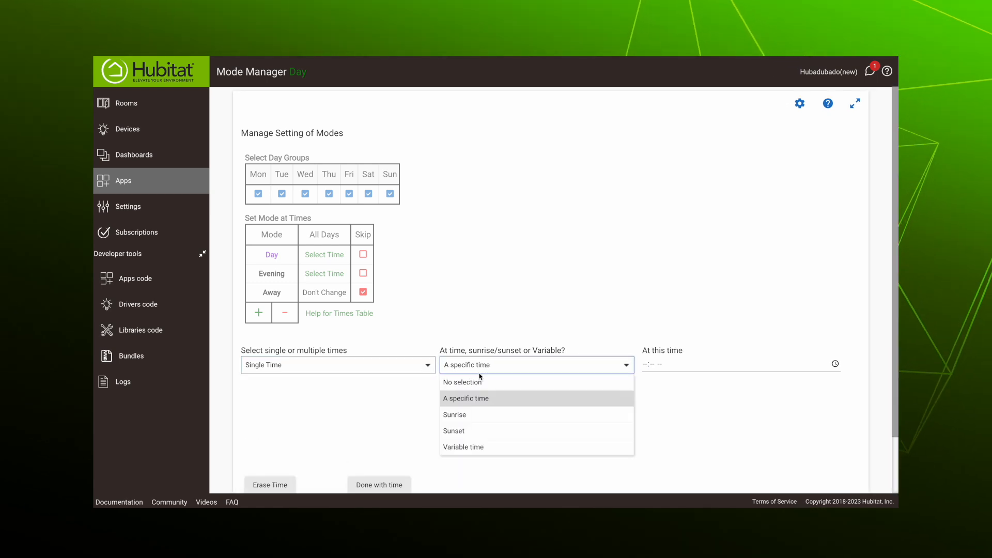
{"action": "left_click", "coordinate": [467, 413]}
{"action": "left_click", "coordinate": [695, 368]}
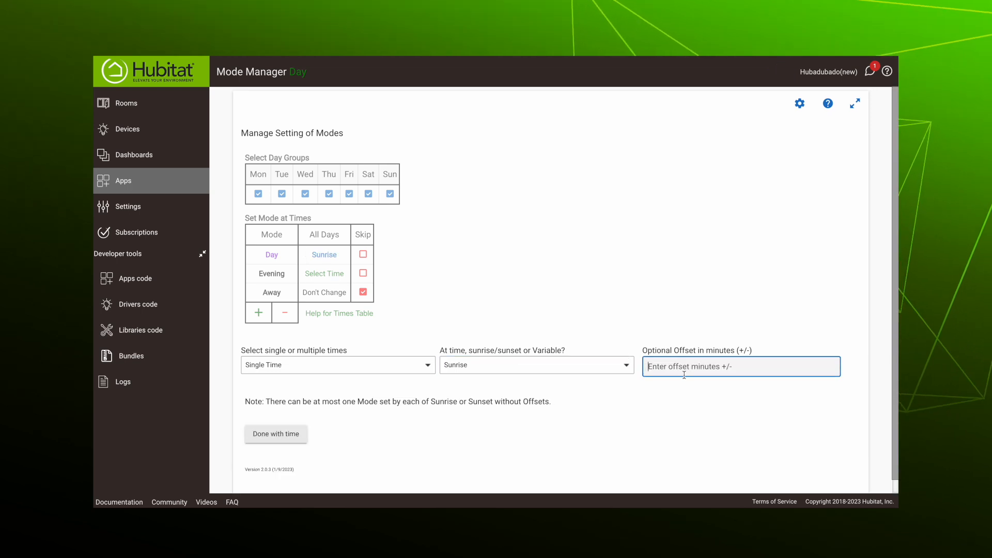
{"action": "type", "text": "10"}
{"action": "left_click", "coordinate": [673, 407]}
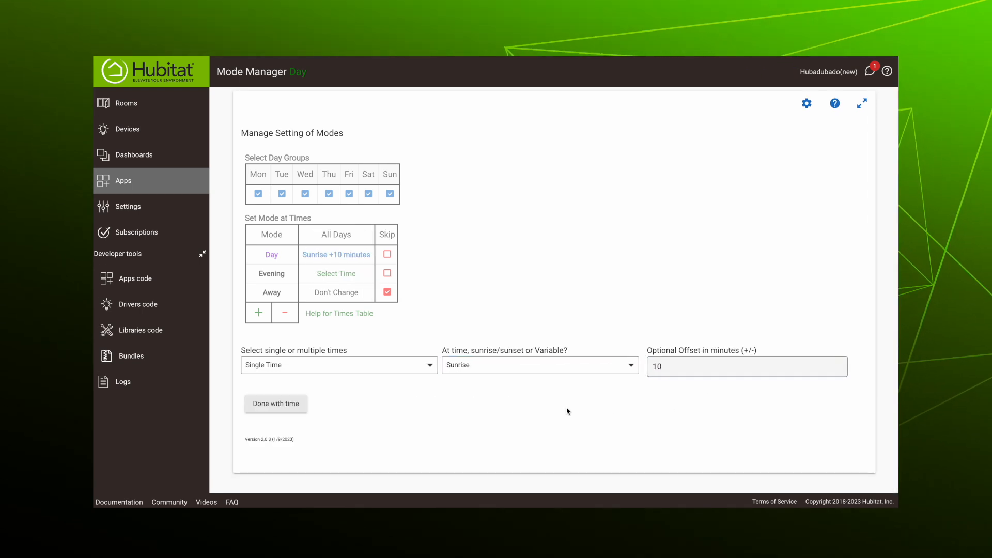
{"action": "left_click", "coordinate": [281, 404]}
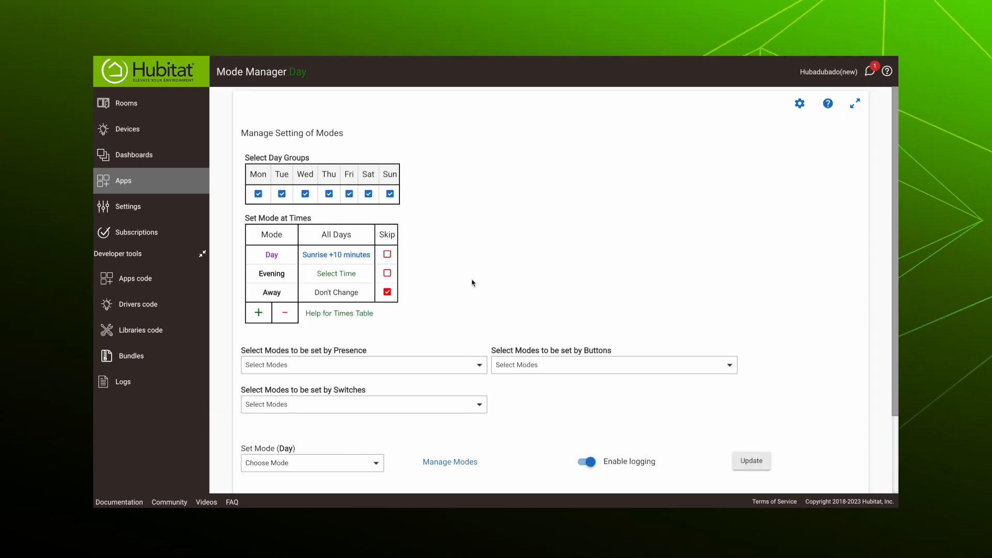
- Set the Evening mode to the Earlier of Two Times, with Sunset as the first time
{"action": "left_click", "coordinate": [336, 273]}
{"action": "left_click", "coordinate": [277, 364]}
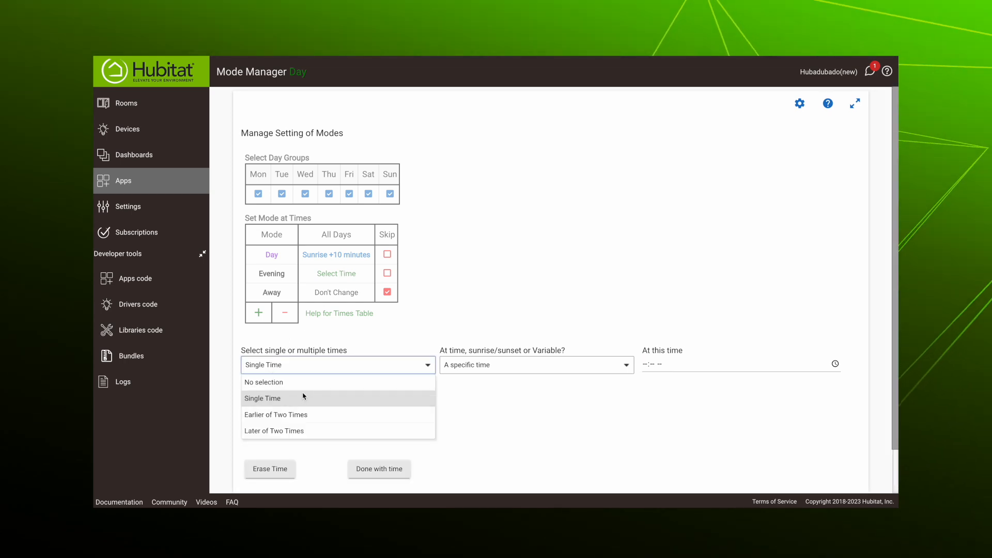
{"action": "left_click", "coordinate": [298, 419]}
{"action": "left_click", "coordinate": [288, 425]}
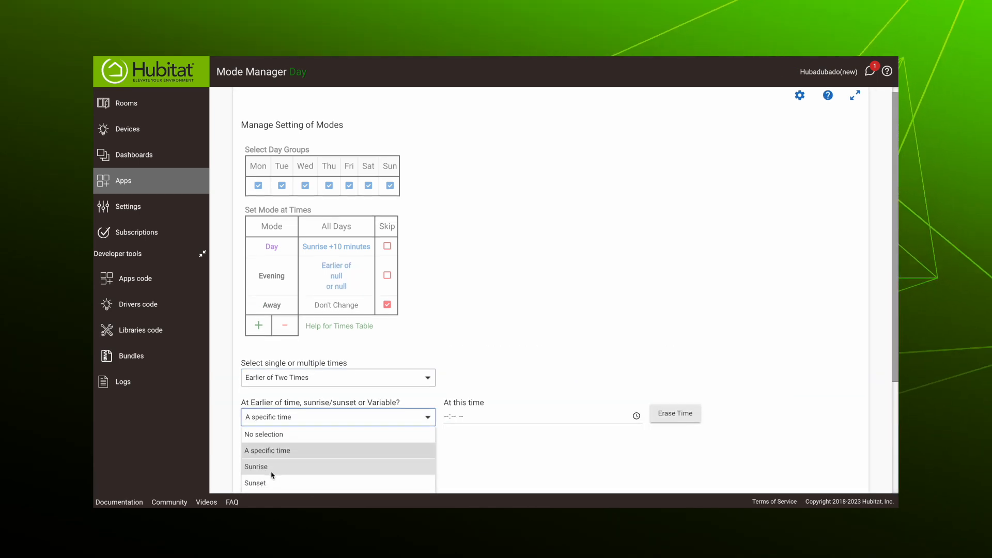
{"action": "left_click", "coordinate": [277, 482]}
{"action": "scroll", "coordinate": [478, 305], "scroll_direction": "down", "scroll_amount": 2}
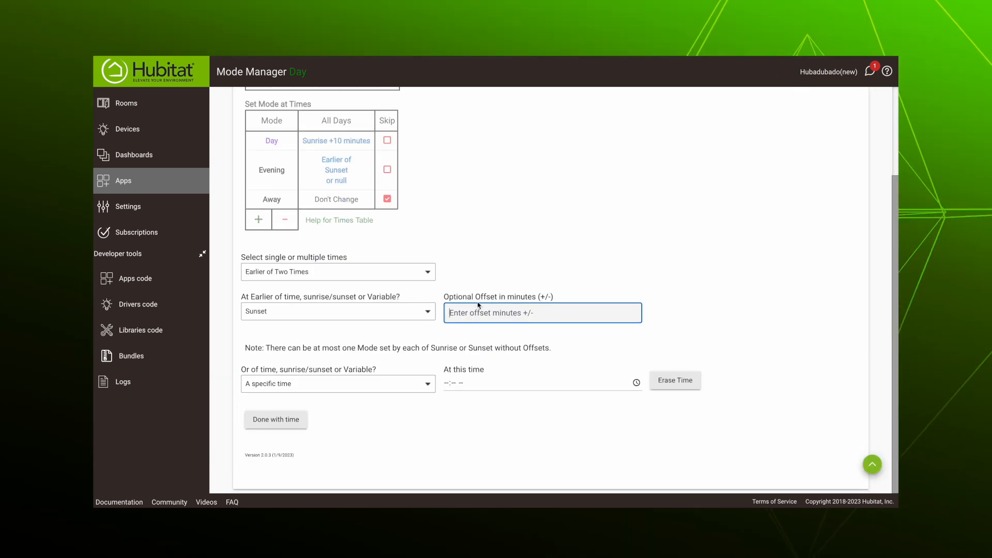
- Set Evening's second time to the specific time 6:10 PM and finish its time entry
{"action": "left_click", "coordinate": [418, 383]}
{"action": "left_click", "coordinate": [296, 419]}
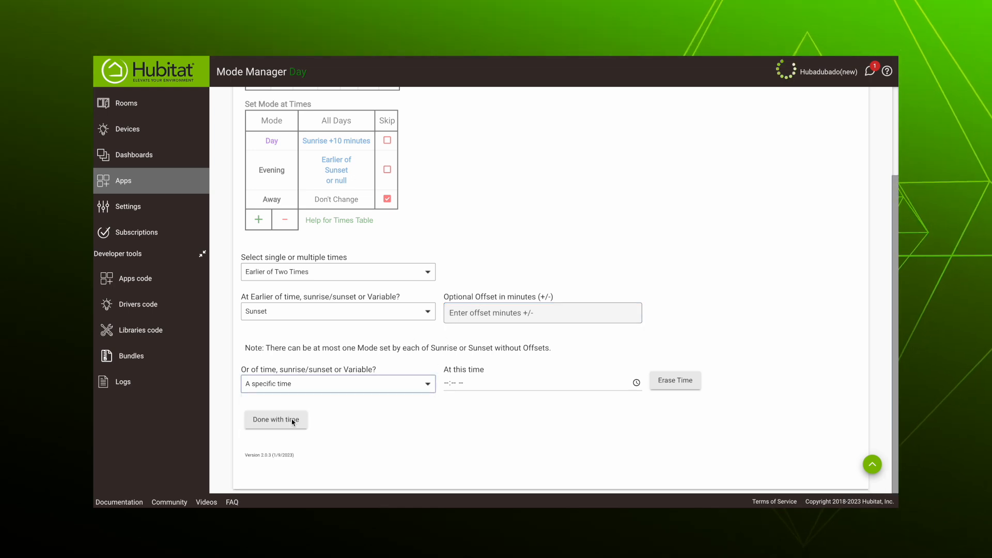
{"action": "left_click", "coordinate": [447, 383]}
{"action": "type", "text": "6:10 PM"}
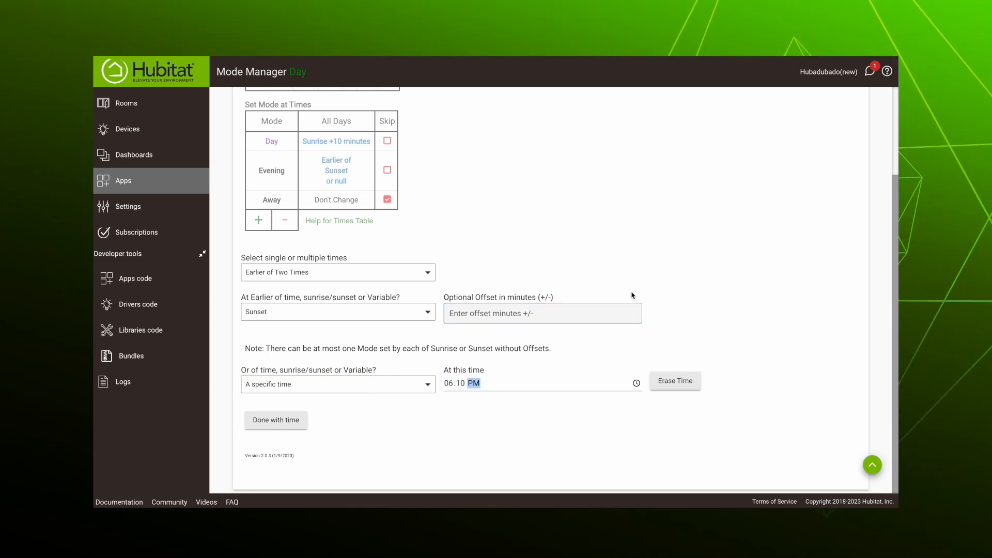
{"action": "type", "text": "10p"}
{"action": "left_click", "coordinate": [279, 424]}
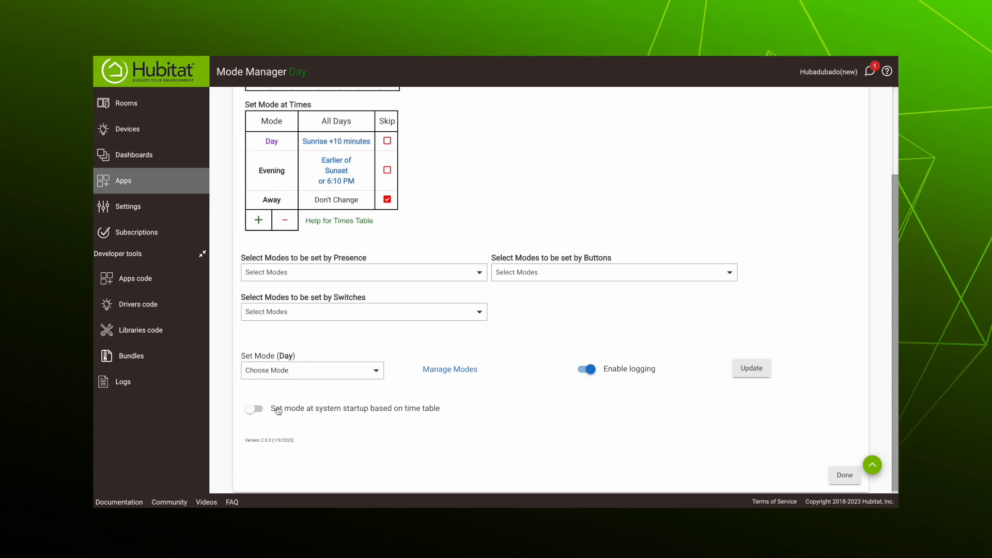
- Split the day groups into Monday through Friday and a separate Saturday-Sunday group
{"action": "scroll", "coordinate": [325, 342], "scroll_direction": "up", "scroll_amount": 3}
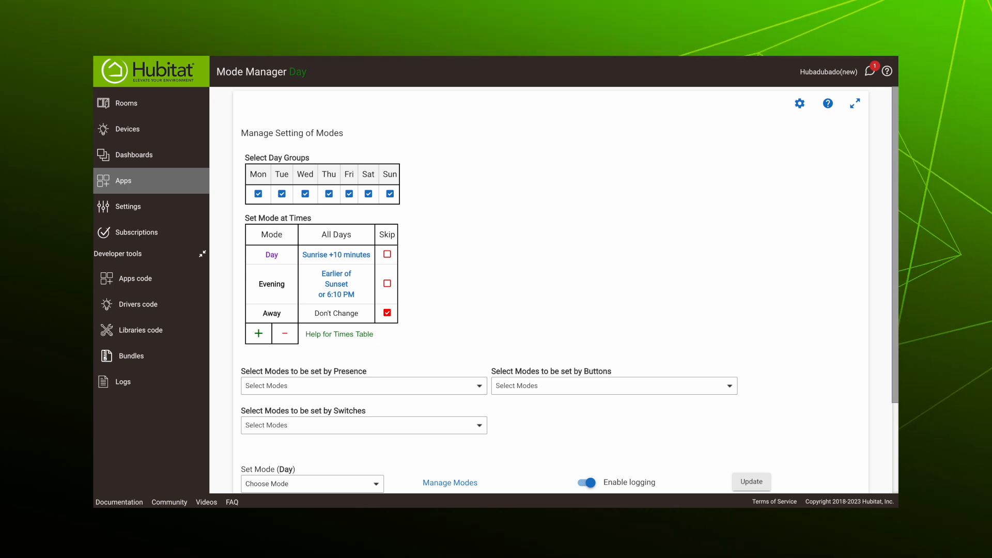
{"action": "left_click", "coordinate": [369, 196]}
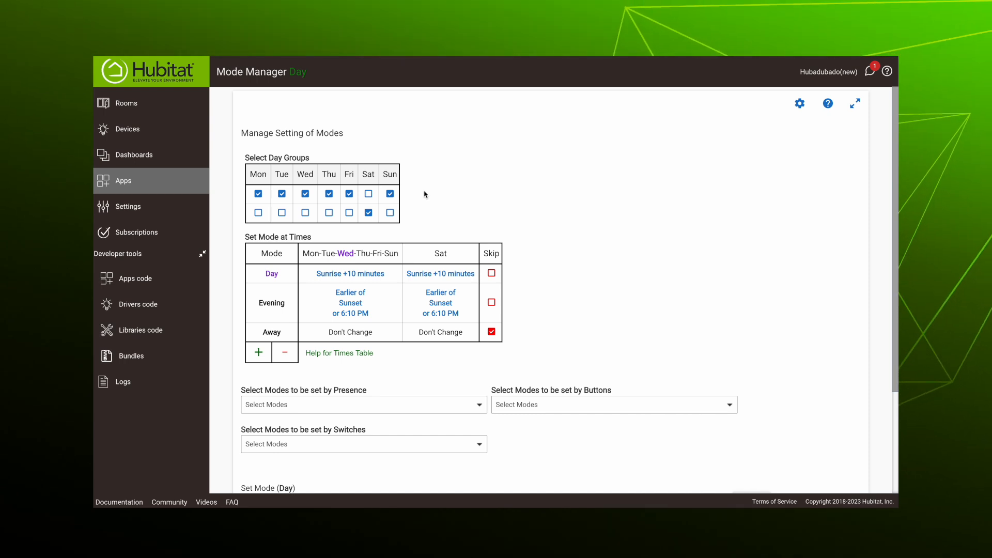
{"action": "left_click", "coordinate": [389, 214]}
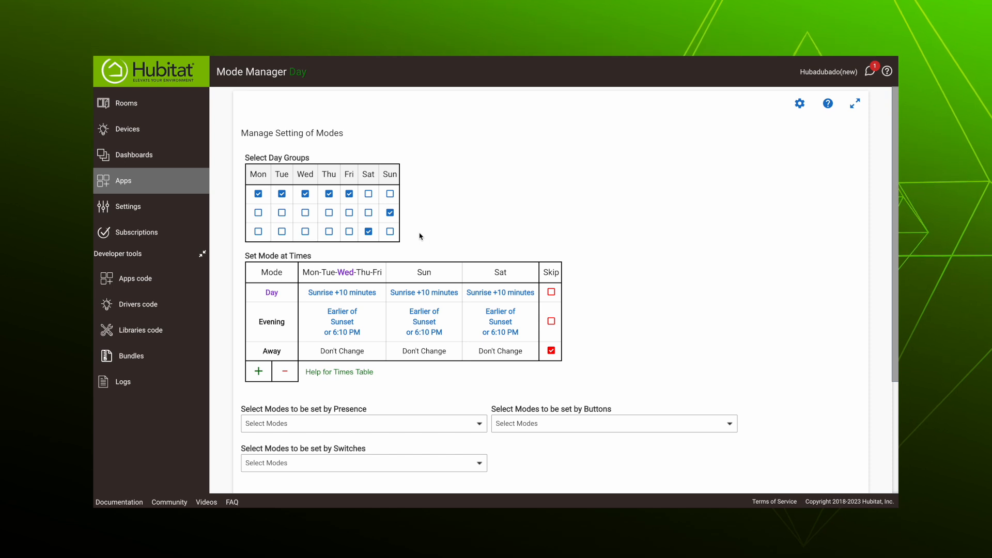
{"action": "left_click", "coordinate": [368, 213]}
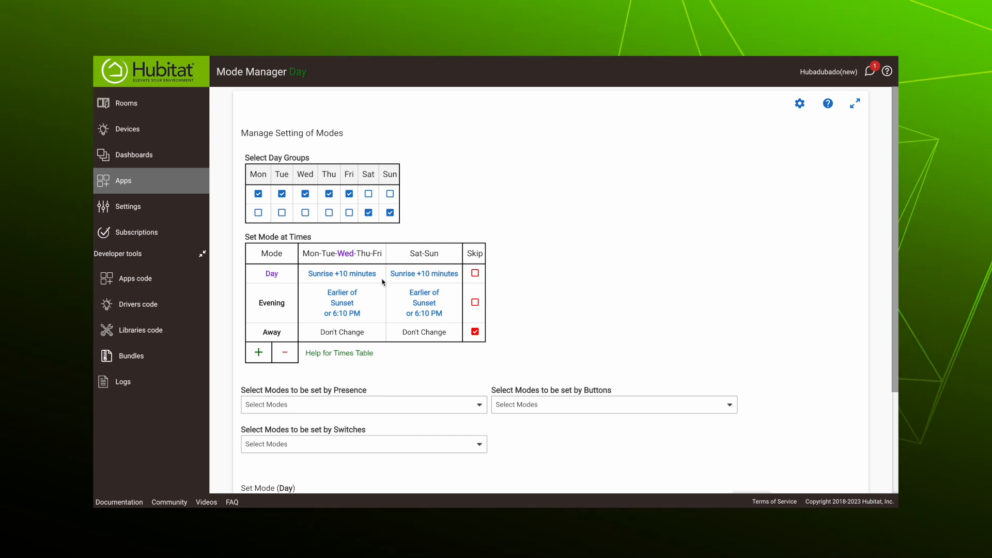
- Set the Day mode's Saturday-Sunday time to the specific time 10:00 AM and finish the time entry
{"action": "left_click", "coordinate": [421, 274]}
{"action": "left_click", "coordinate": [427, 404]}
{"action": "left_click", "coordinate": [485, 408]}
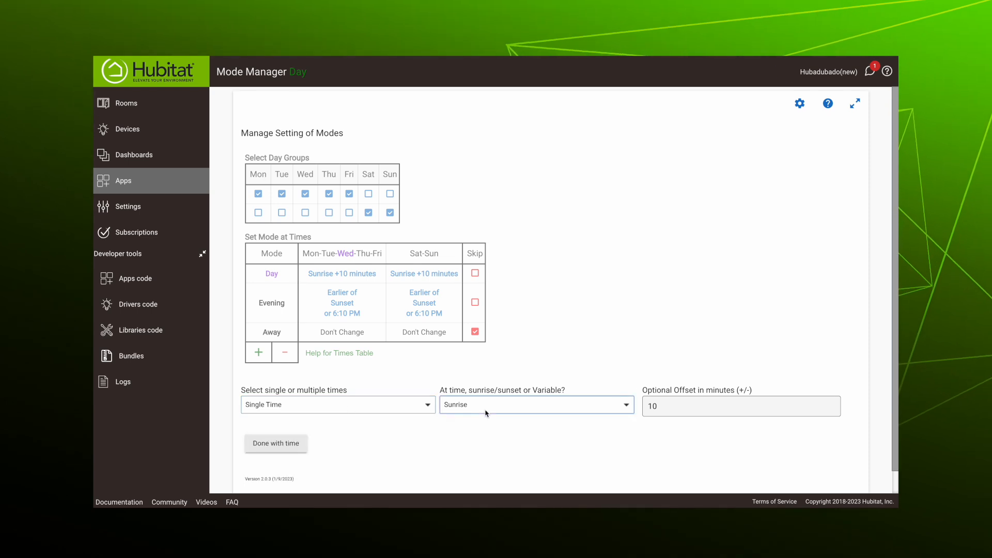
{"action": "left_click", "coordinate": [485, 410]}
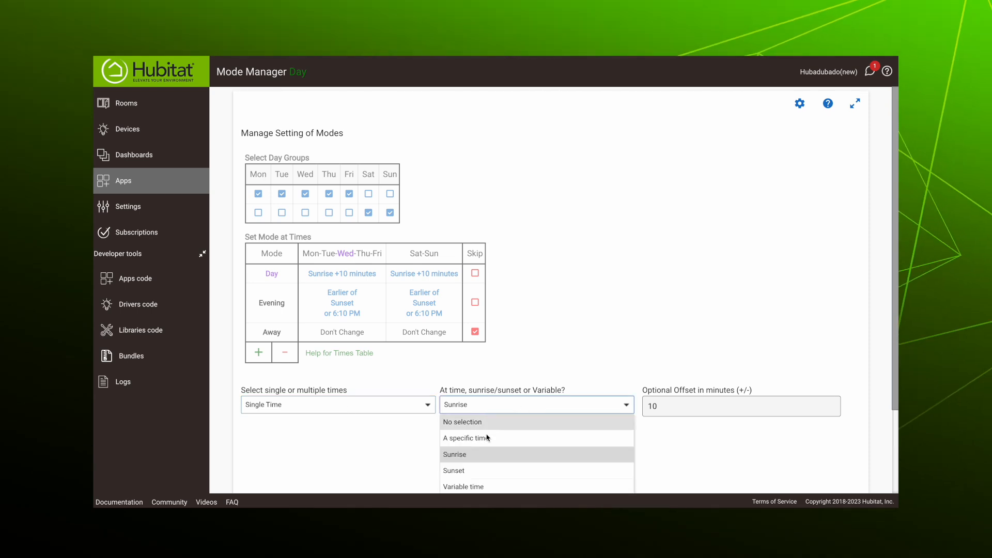
{"action": "left_click", "coordinate": [486, 438]}
{"action": "type", "text": "1000a"}
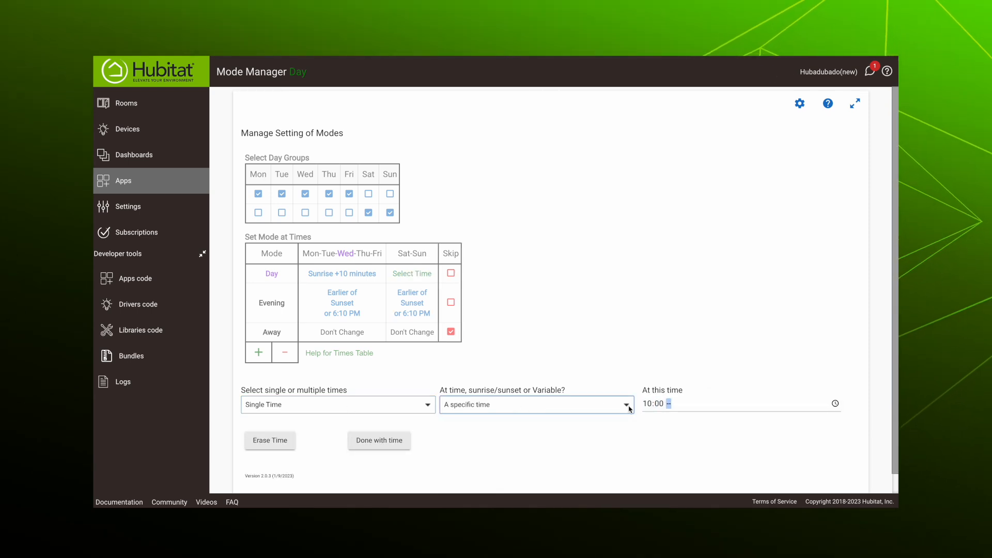
{"action": "left_click", "coordinate": [371, 442]}
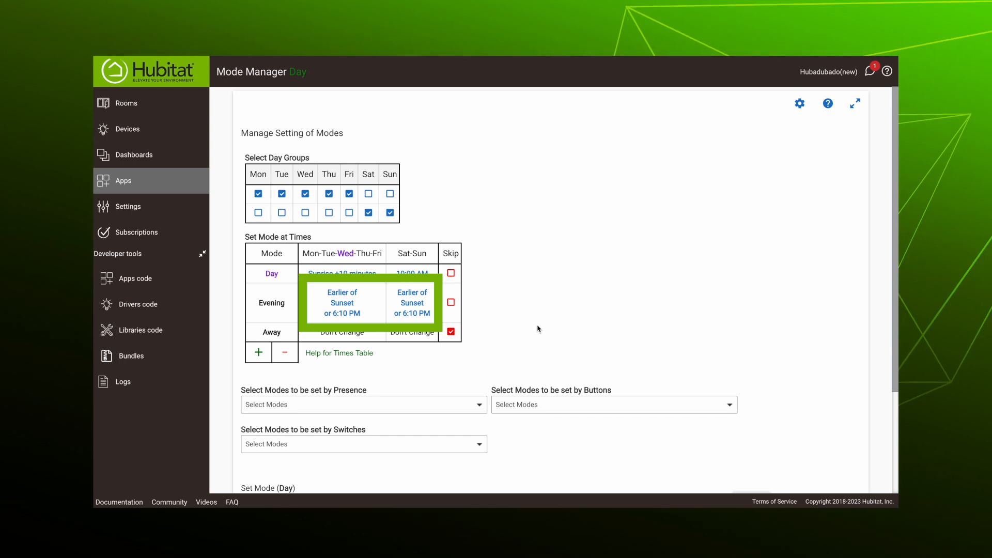
- Clear the Evening mode's Saturday-Sunday time by changing Earlier of Two Times to No selection
{"action": "left_click", "coordinate": [419, 306]}
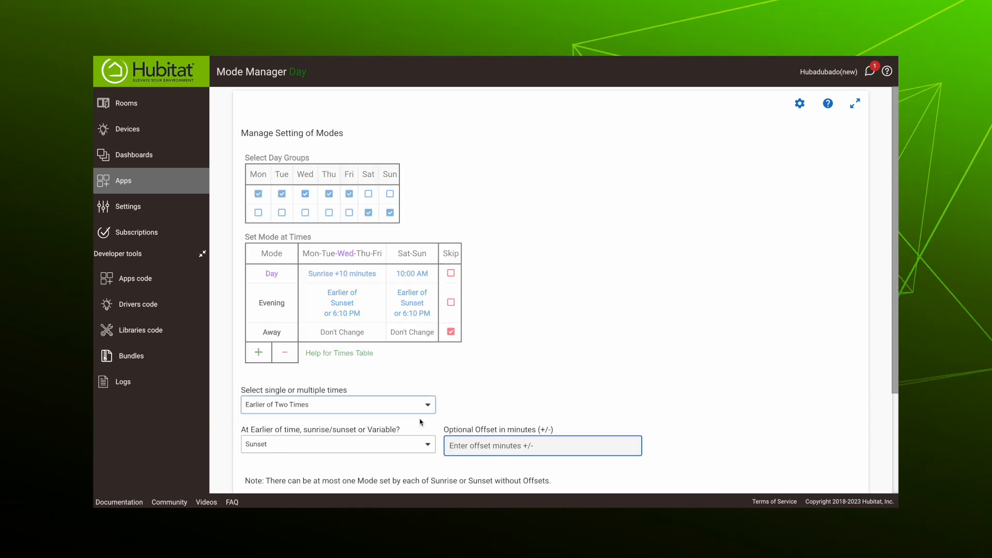
{"action": "scroll", "coordinate": [398, 424], "scroll_direction": "down", "scroll_amount": 2}
{"action": "left_click", "coordinate": [401, 317]}
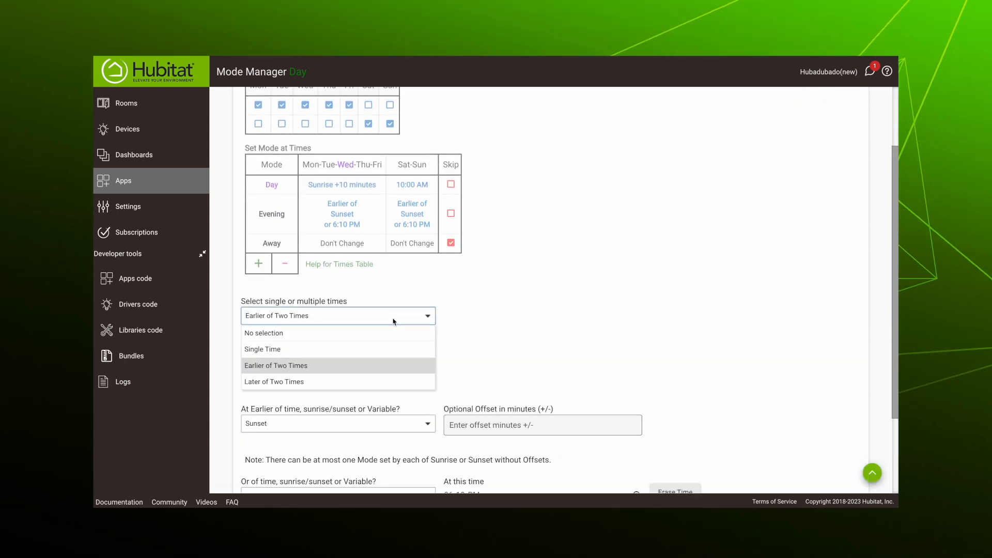
{"action": "left_click", "coordinate": [287, 333]}
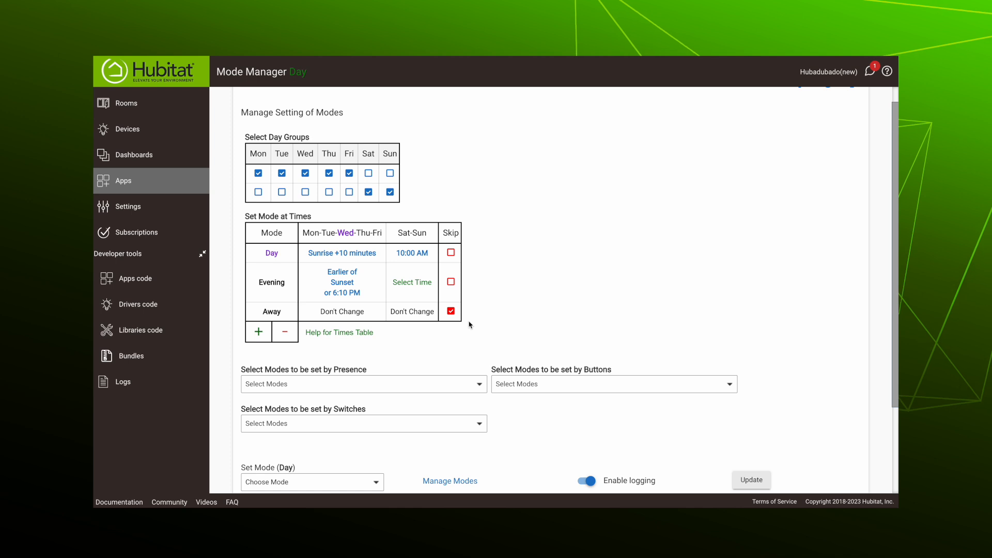
- Choose Away as the mode to be set by presence
{"action": "left_click", "coordinate": [350, 388]}
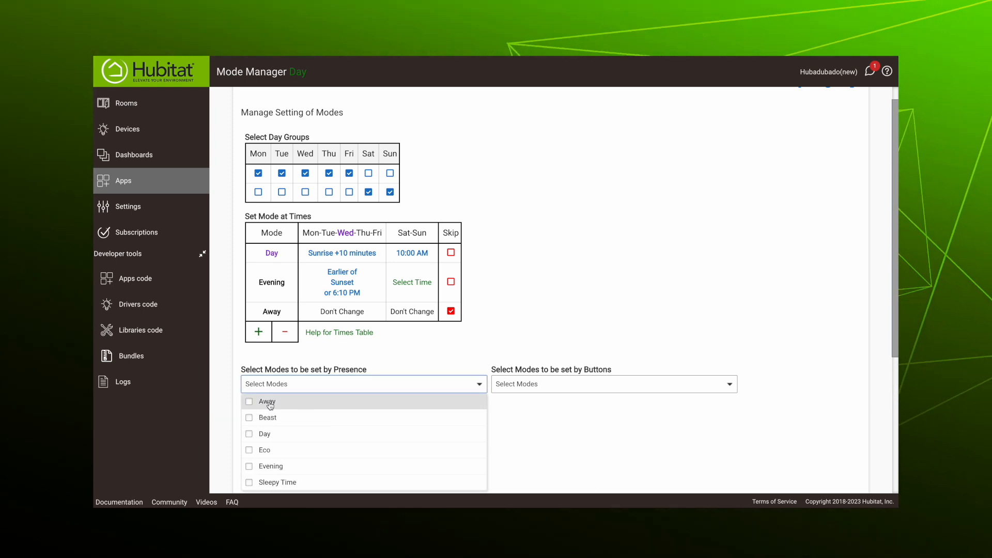
{"action": "left_click", "coordinate": [336, 401]}
{"action": "left_click", "coordinate": [494, 336]}
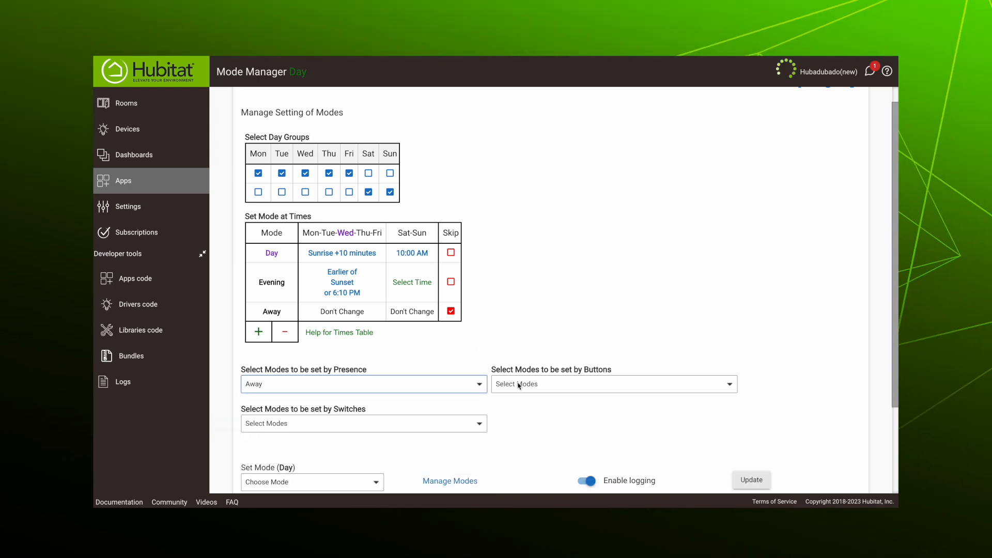
- Assign both iPhones as presence sensors for Away, keeping the condition that all of them leave
{"action": "scroll", "coordinate": [621, 352], "scroll_direction": "down", "scroll_amount": 3}
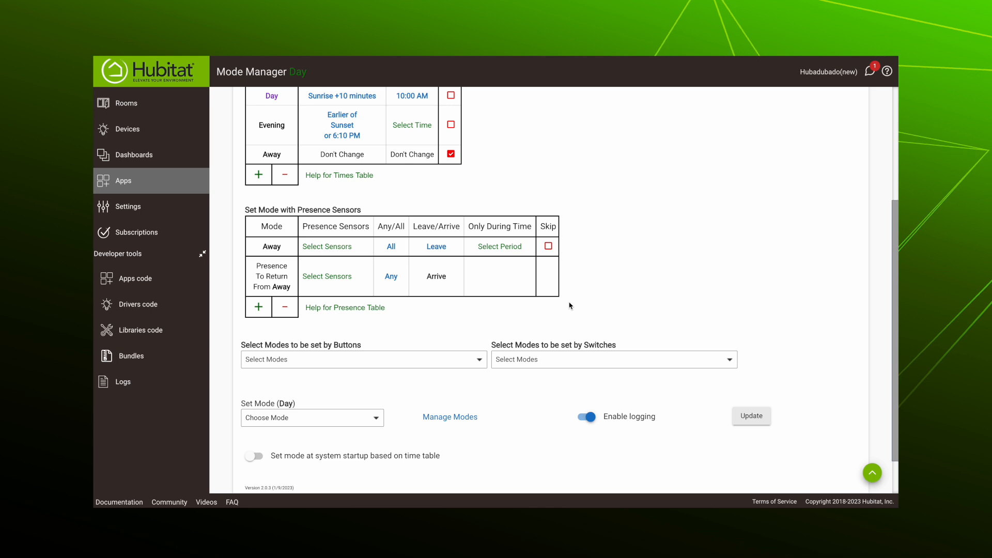
{"action": "left_click", "coordinate": [334, 248]}
{"action": "left_click", "coordinate": [297, 412]}
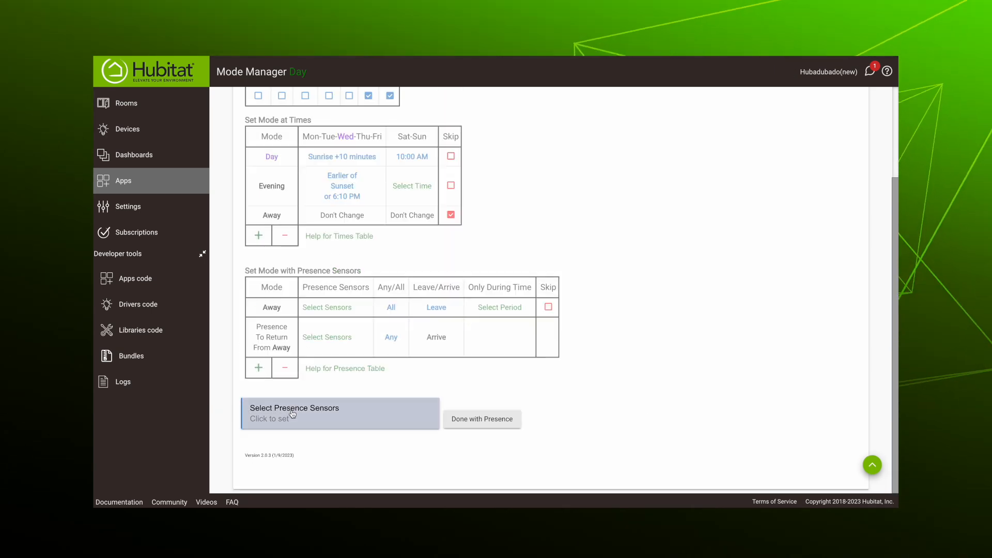
{"action": "left_click", "coordinate": [250, 471]}
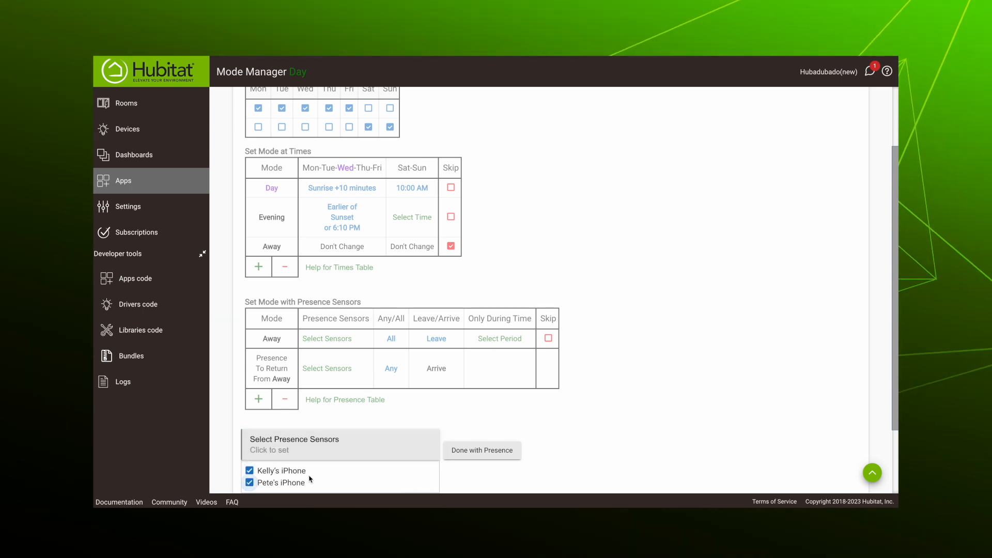
{"action": "left_click", "coordinate": [470, 451]}
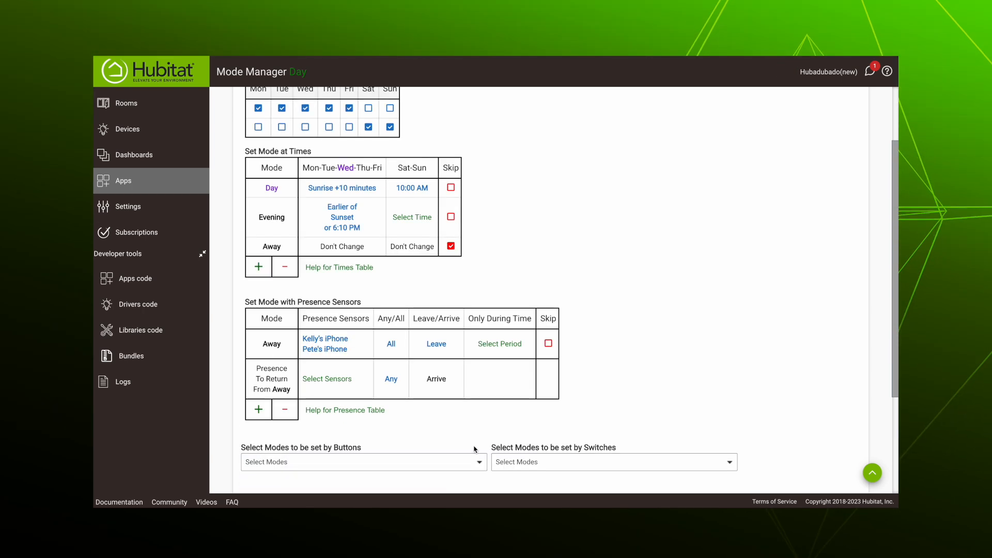
{"action": "left_click", "coordinate": [433, 345]}
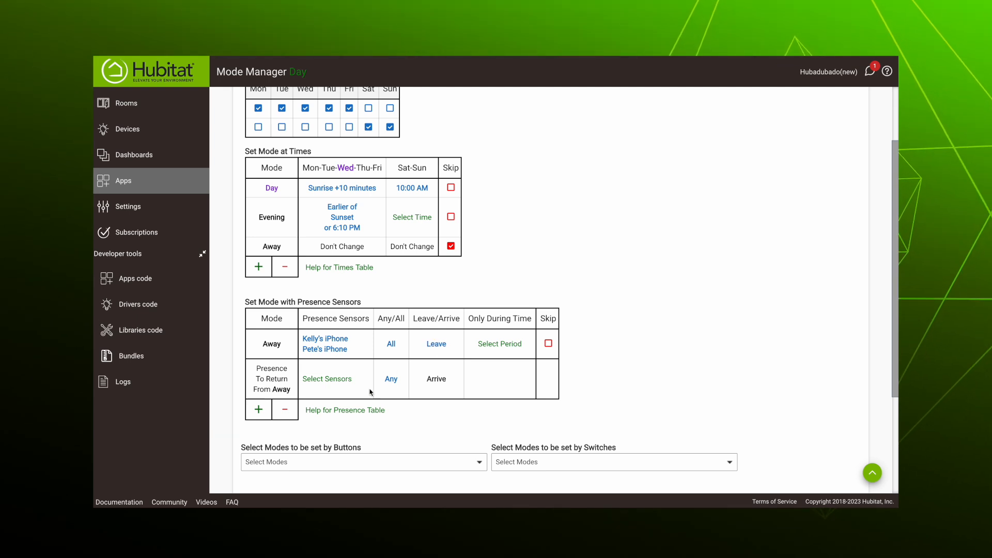
{"action": "left_click", "coordinate": [391, 344]}
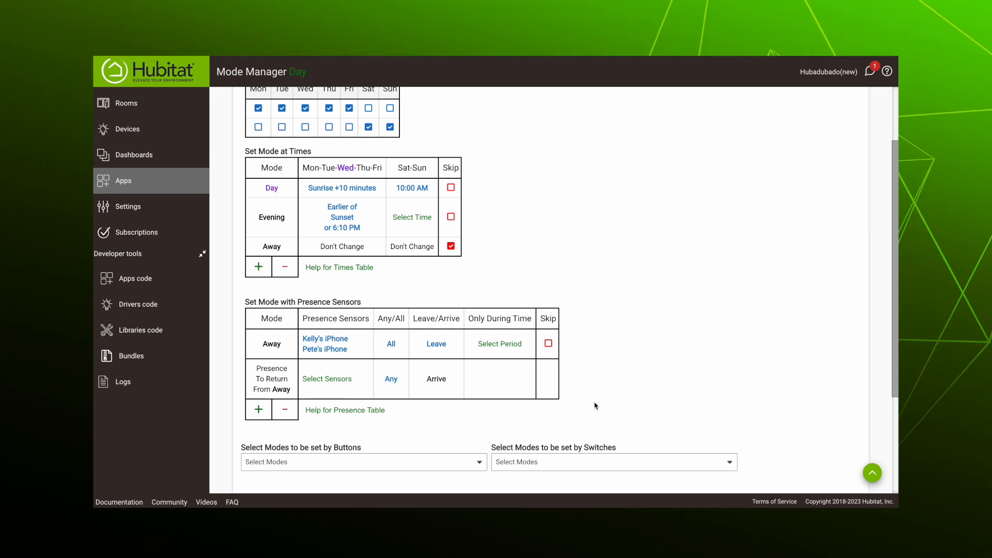
- Assign both iPhones as the presence sensors for returning from Away and finish the presence entry
{"action": "left_click", "coordinate": [326, 380]}
{"action": "left_click", "coordinate": [299, 444]}
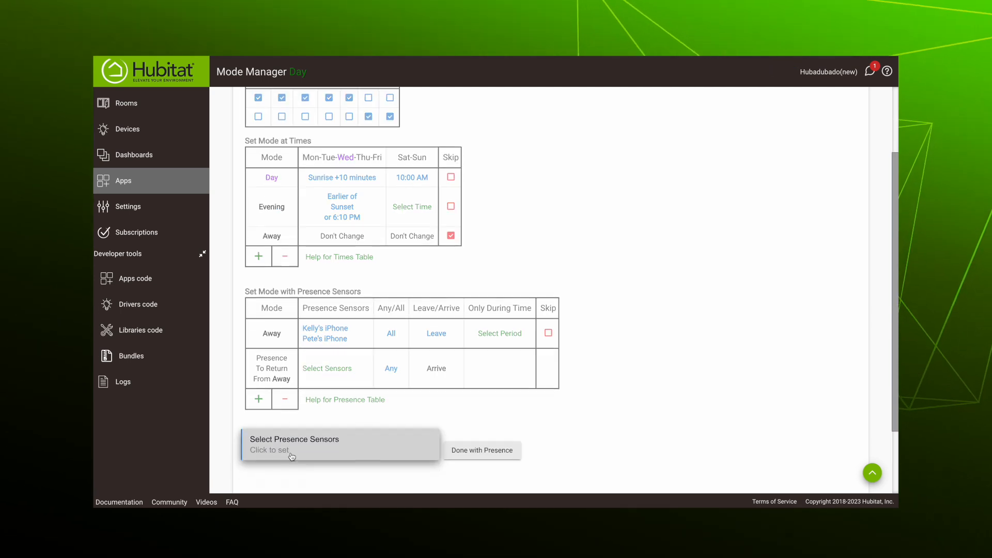
{"action": "left_click", "coordinate": [250, 452]}
{"action": "left_click", "coordinate": [249, 464]}
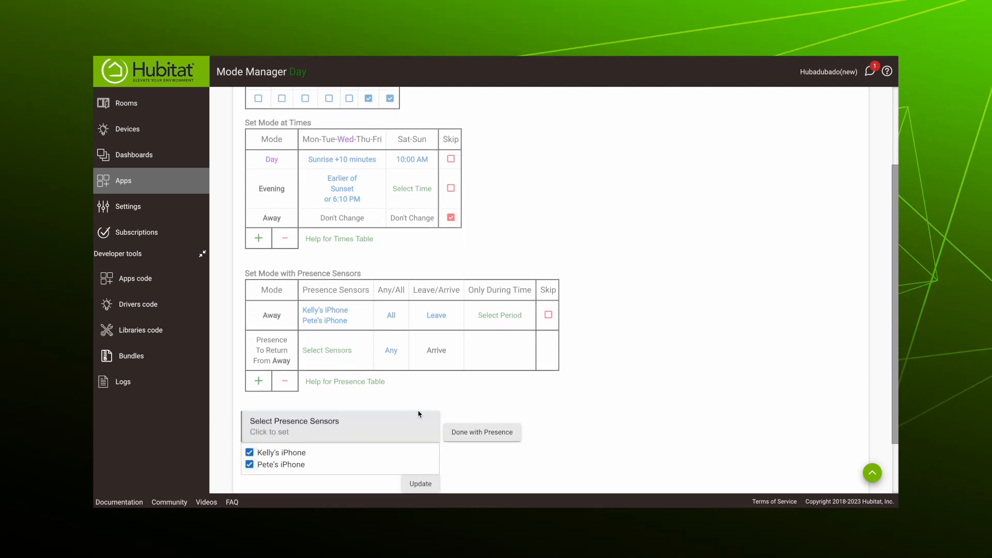
{"action": "left_click", "coordinate": [460, 410]}
{"action": "left_click", "coordinate": [482, 432]}
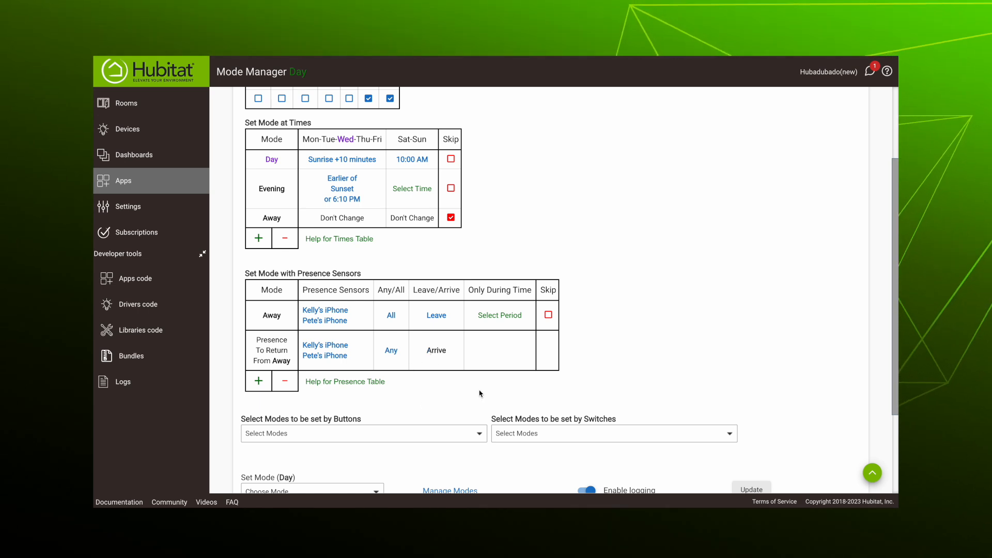
- Choose Sleepy Time as the mode to be set by buttons
{"action": "scroll", "coordinate": [480, 394], "scroll_direction": "down", "scroll_amount": 1}
{"action": "scroll", "coordinate": [480, 393], "scroll_direction": "down", "scroll_amount": 1}
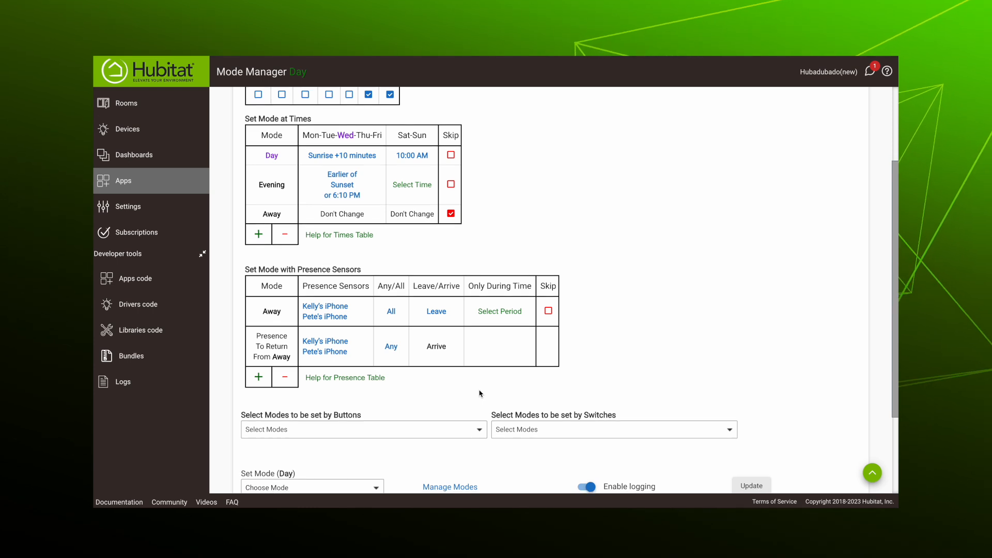
{"action": "scroll", "coordinate": [480, 393], "scroll_direction": "down", "scroll_amount": 3}
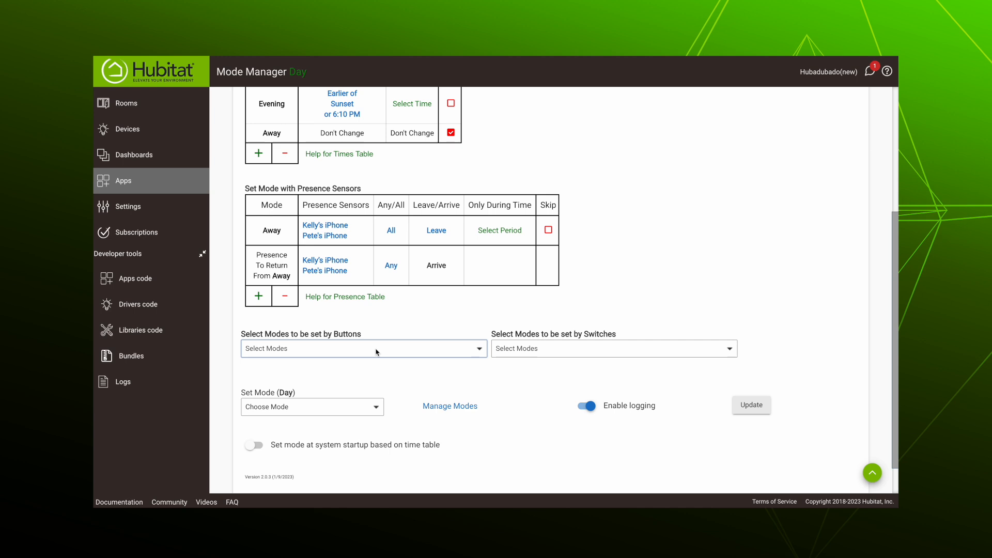
{"action": "left_click", "coordinate": [420, 349]}
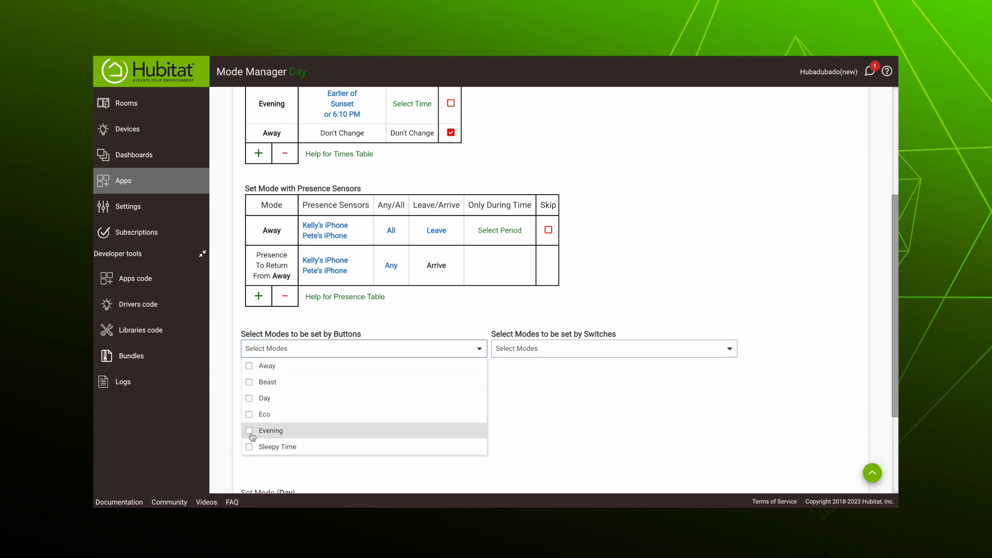
{"action": "left_click", "coordinate": [403, 358]}
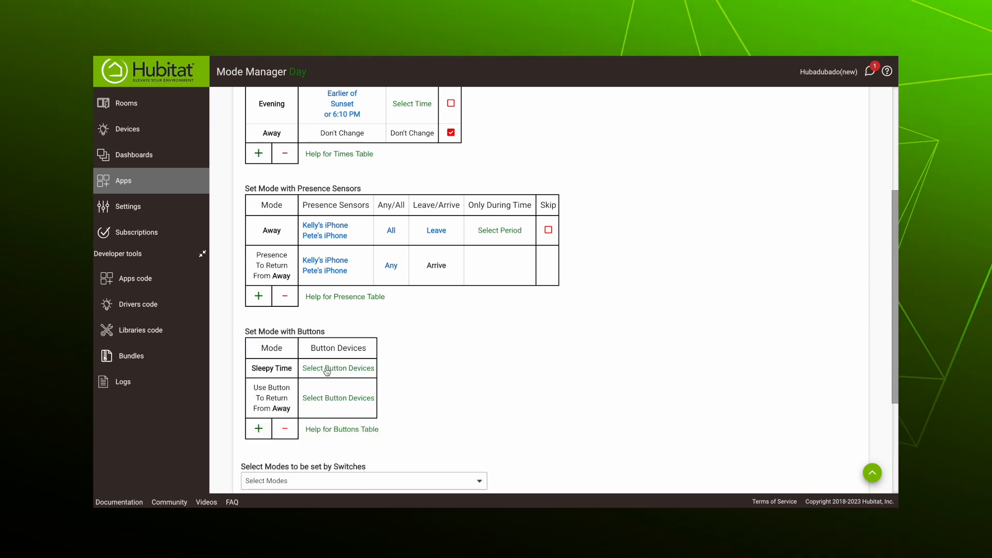
- Set Sleepy Time to activate when button 1 of the Nightstand Button is pushed, and finish the button entry
{"action": "left_click", "coordinate": [326, 368]}
{"action": "scroll", "coordinate": [444, 382], "scroll_direction": "down", "scroll_amount": 1}
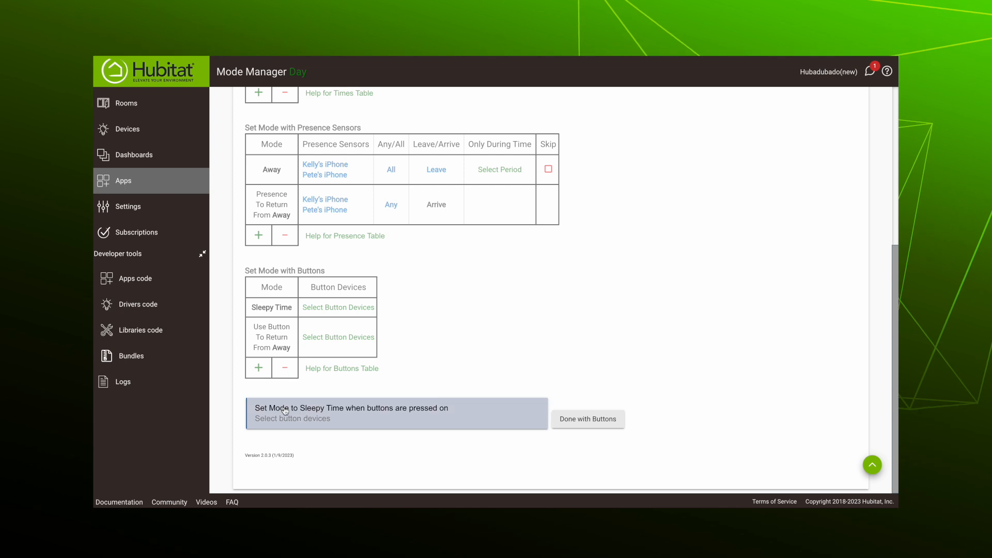
{"action": "left_click", "coordinate": [320, 420]}
{"action": "scroll", "coordinate": [294, 413], "scroll_direction": "down", "scroll_amount": 3}
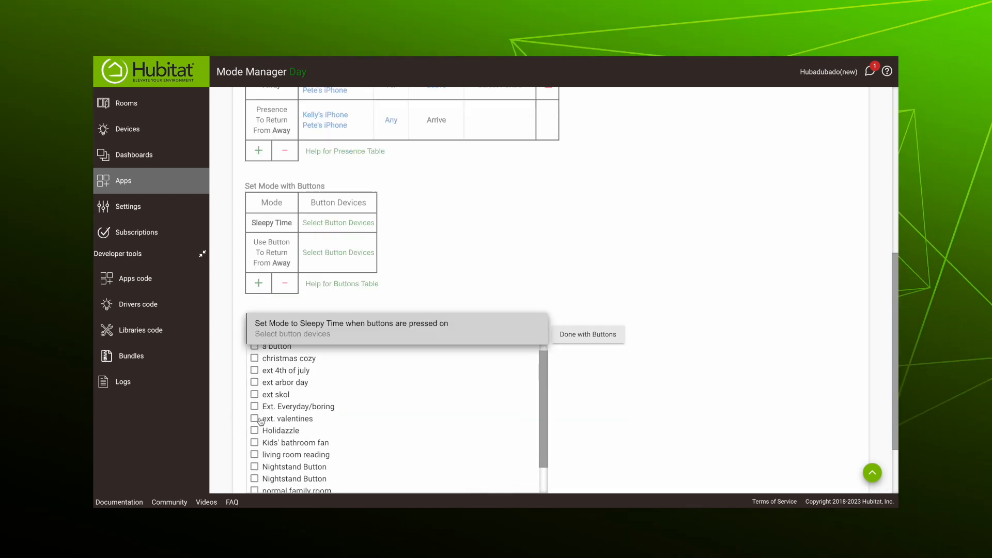
{"action": "left_click", "coordinate": [254, 434]}
{"action": "left_click", "coordinate": [567, 428]}
{"action": "scroll", "coordinate": [436, 445], "scroll_direction": "down", "scroll_amount": 3}
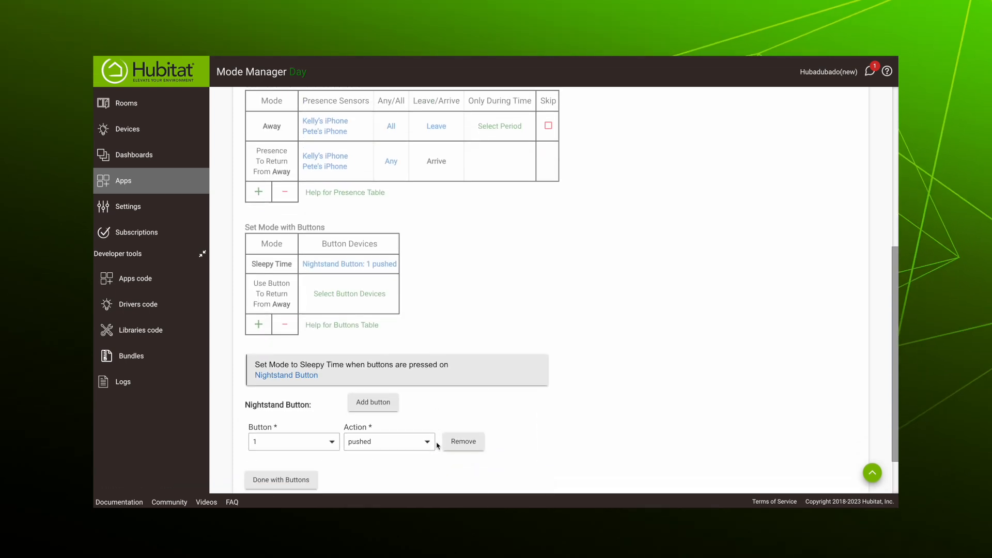
{"action": "left_click", "coordinate": [279, 419]}
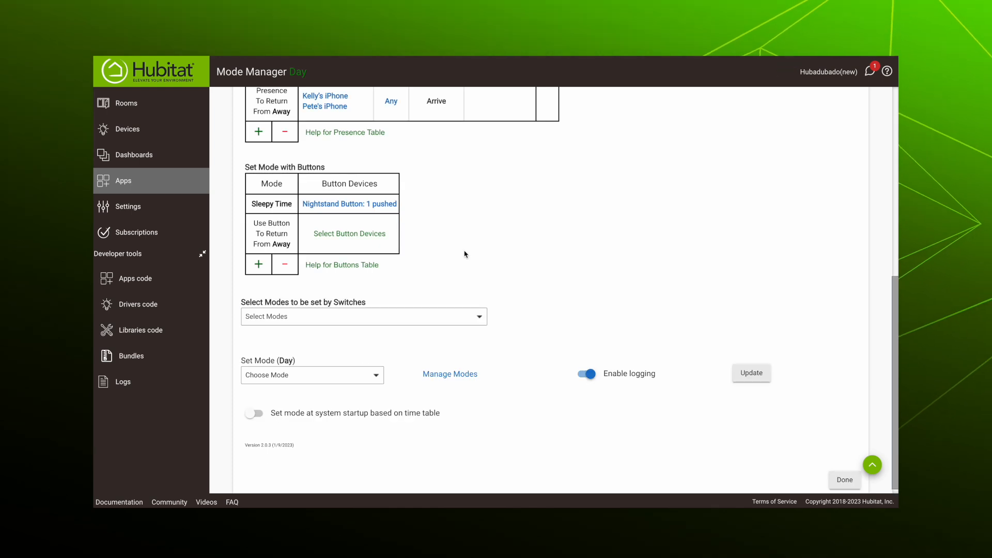
- Choose Beast as the mode to be set by switches
{"action": "left_click", "coordinate": [461, 316]}
{"action": "left_click", "coordinate": [336, 351]}
{"action": "left_click", "coordinate": [365, 436]}
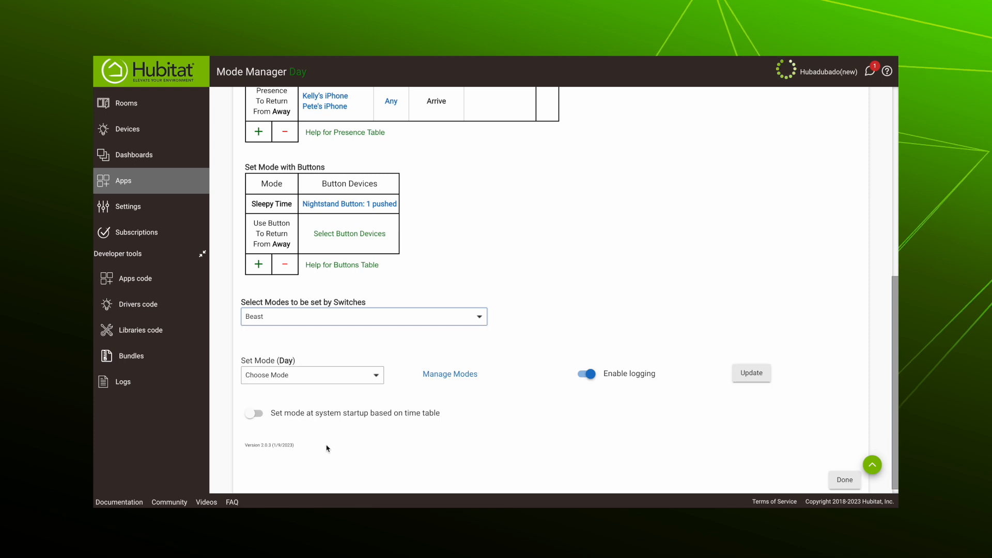